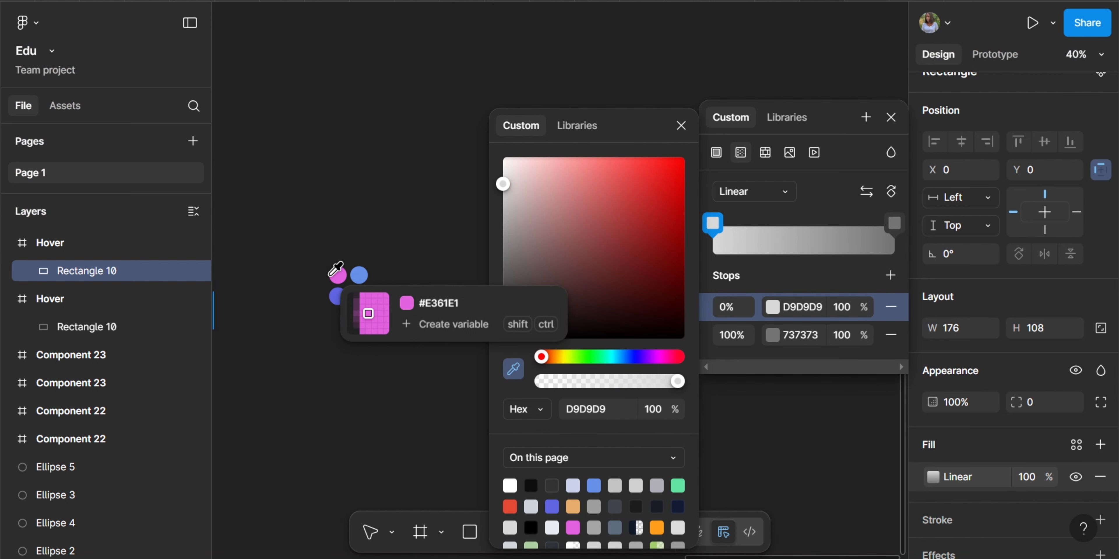
# - Sample the gradient stop colours from the palette circles: pink E361E1 at 0% and blue 6691E9 at 100%
pyautogui.click(339, 274)
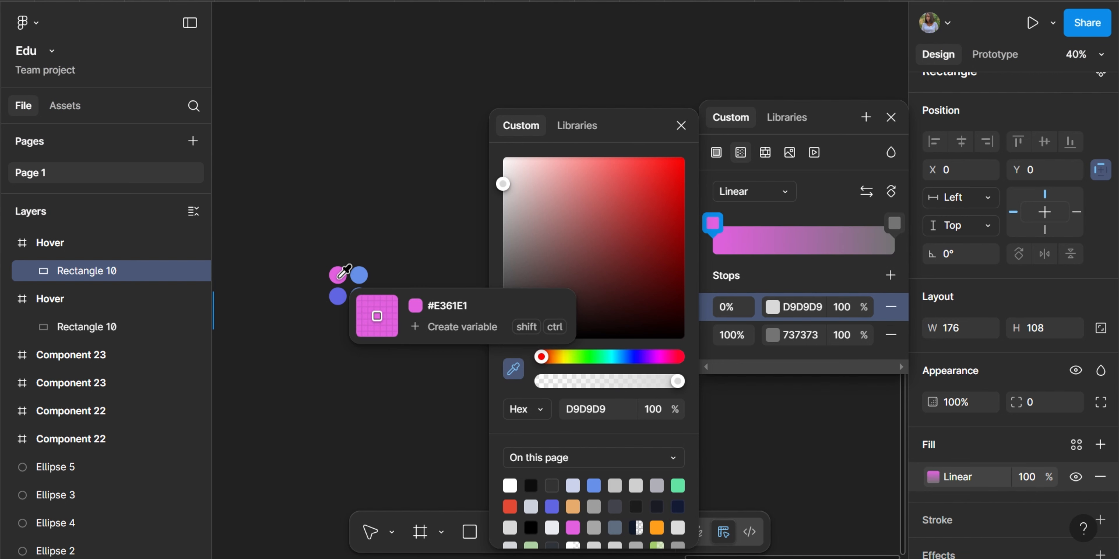
pyautogui.click(769, 340)
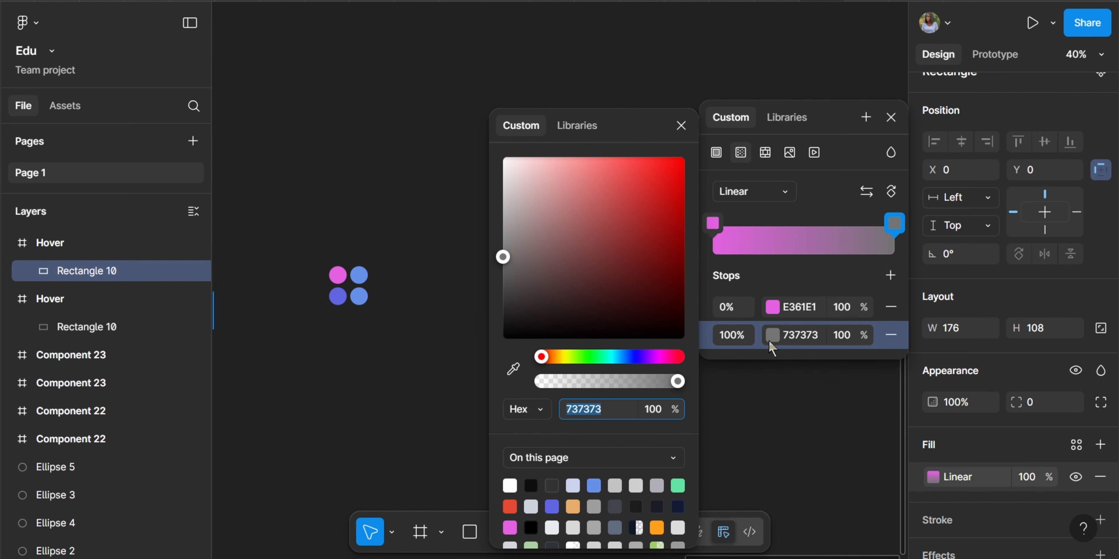
pyautogui.click(514, 368)
pyautogui.click(358, 275)
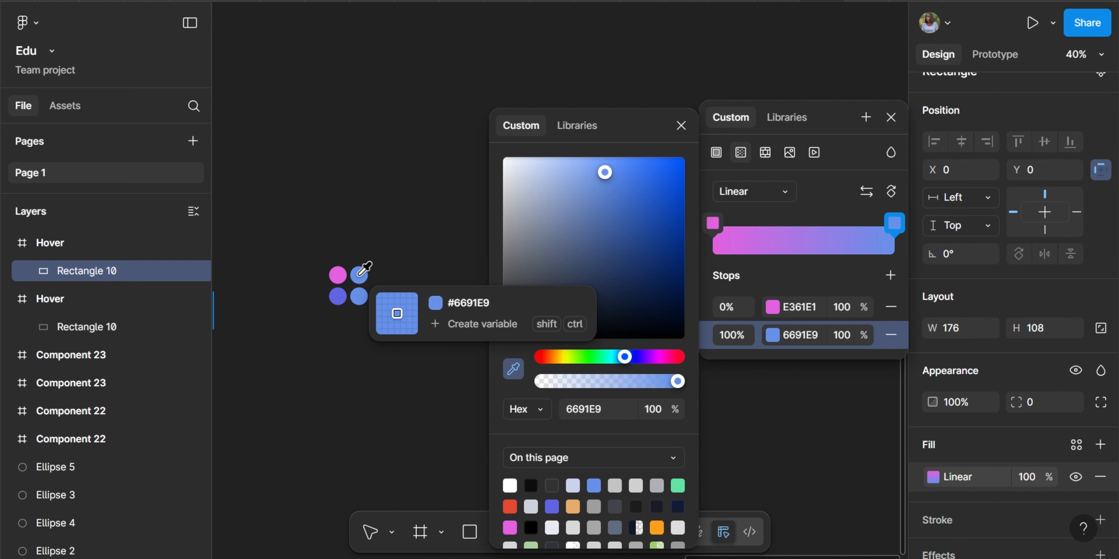
pyautogui.hscroll(-5, 363, 279)
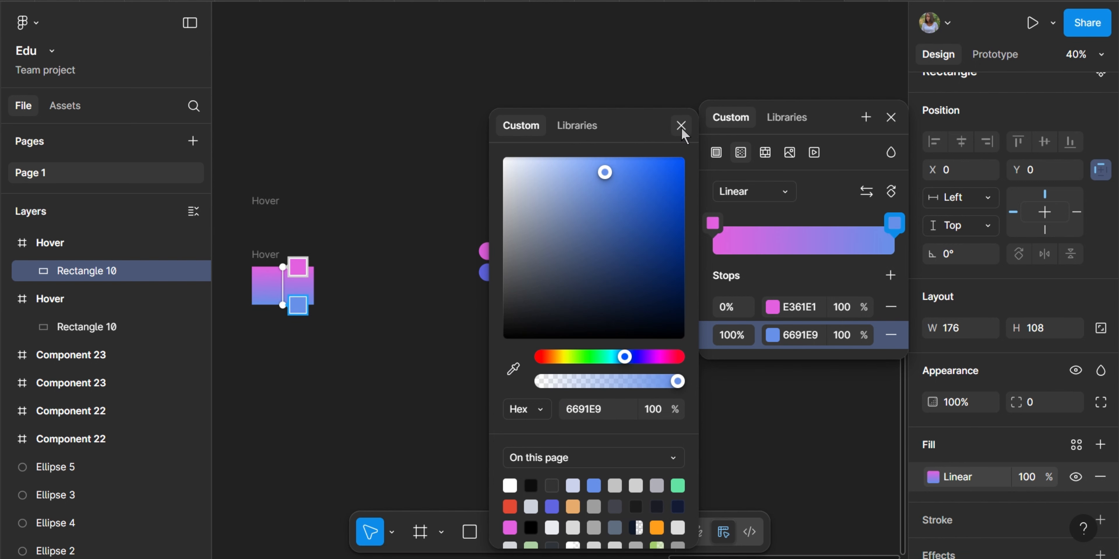
pyautogui.moveTo(681, 125); pyautogui.dragTo(402, 289)
pyautogui.click(402, 290)
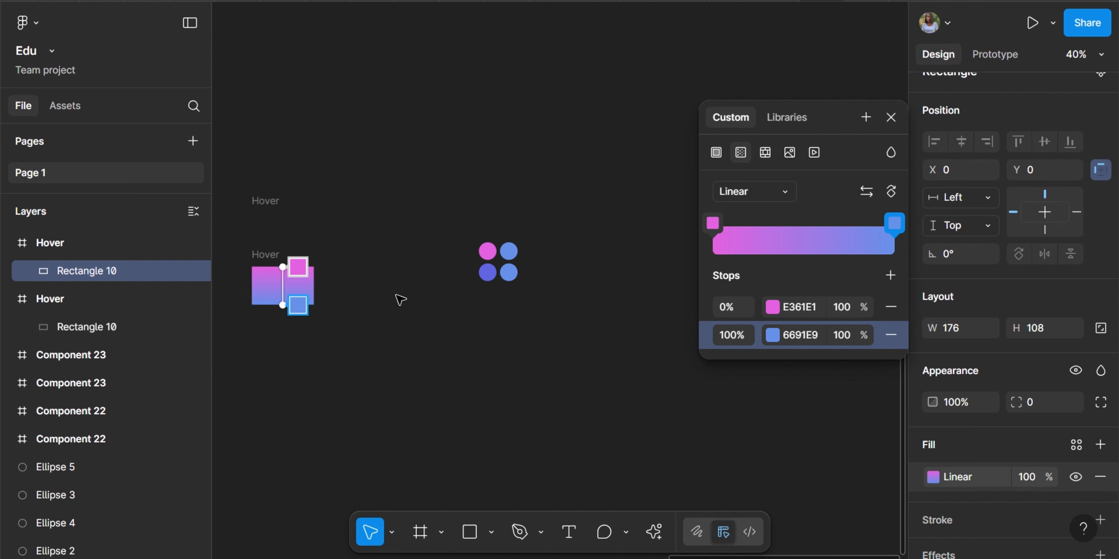
# - Angle the rectangle's linear gradient diagonally, from near the upper-left corner to the lower-right corner
pyautogui.scroll(5, 414, 248)
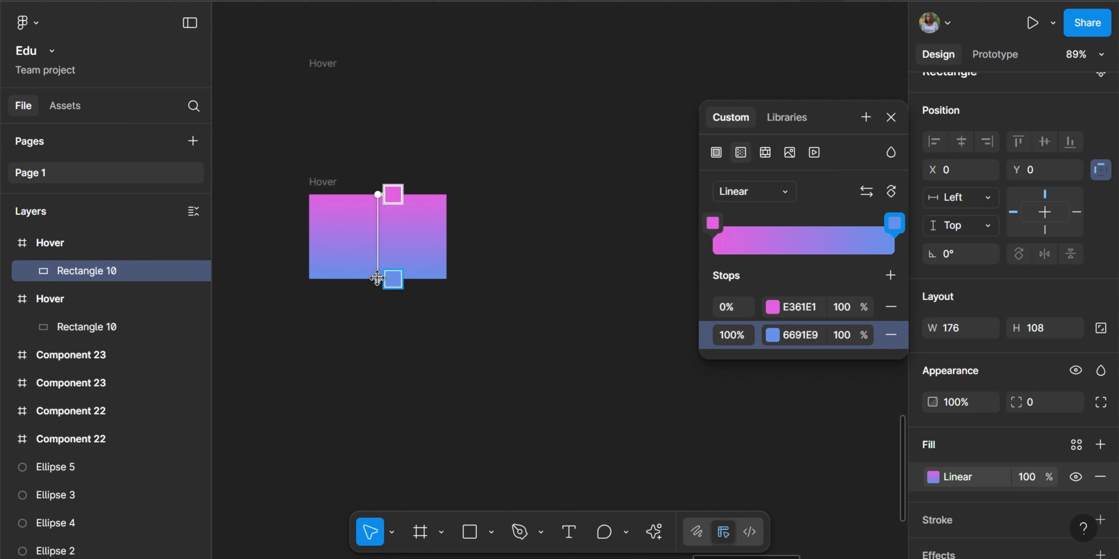
pyautogui.moveTo(375, 279); pyautogui.dragTo(446, 286)
pyautogui.moveTo(372, 195); pyautogui.dragTo(348, 200)
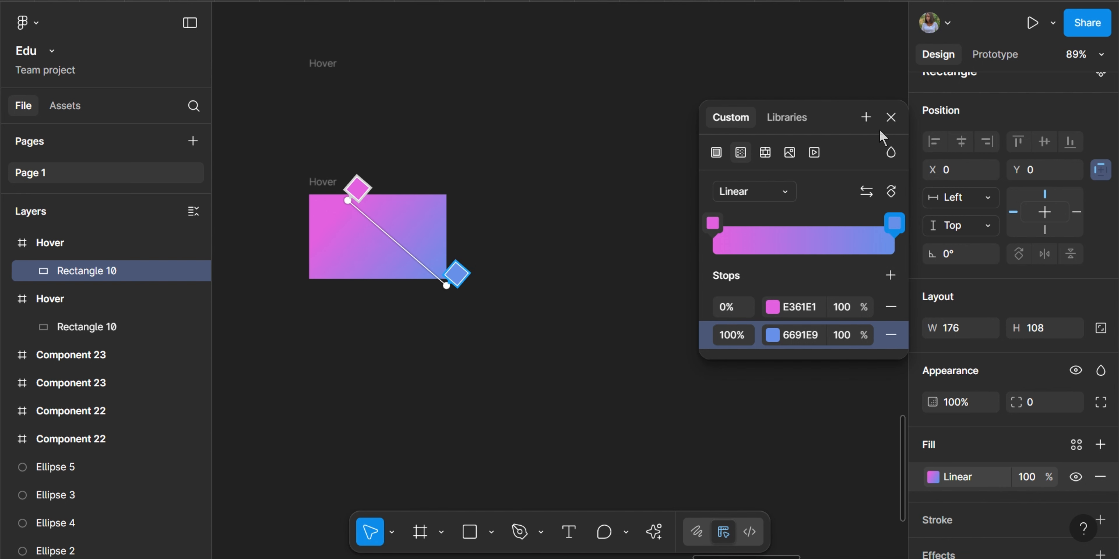
pyautogui.click(891, 116)
pyautogui.hscroll(-2, 412, 152)
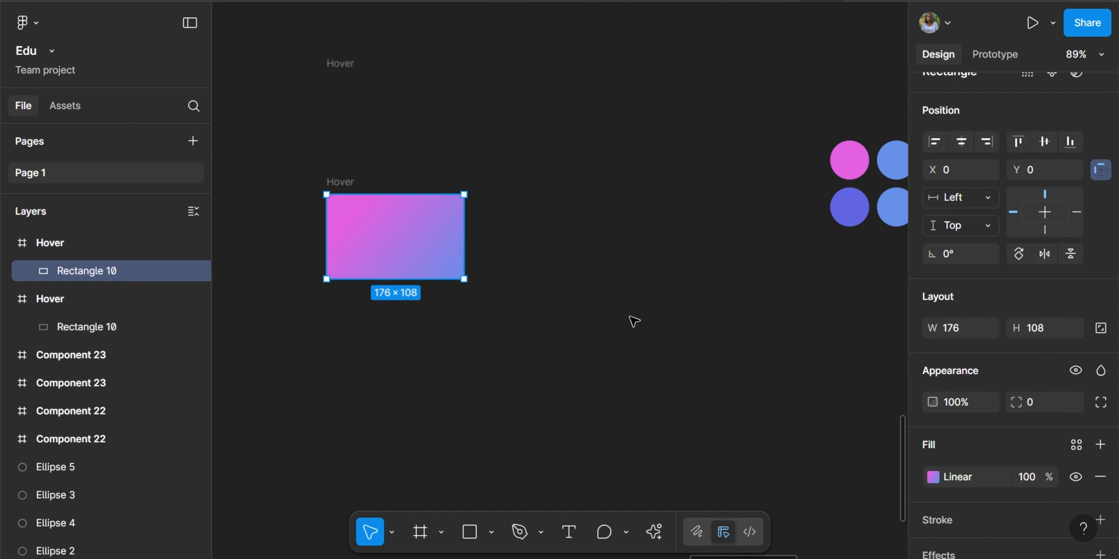
# - Add an effect to the gradient rectangle and change its type to Layer blur
pyautogui.scroll(-3, 925, 435)
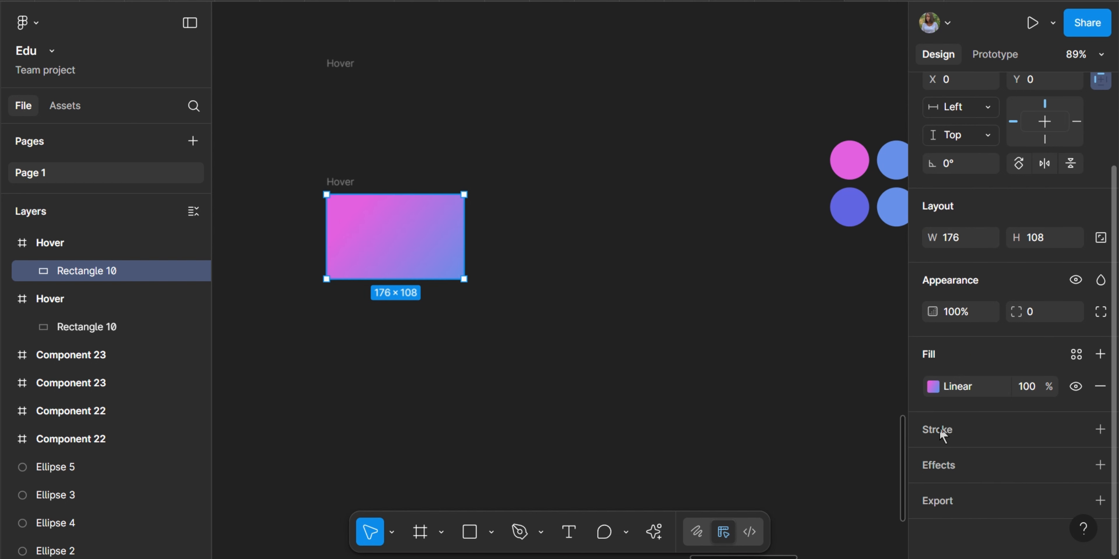
pyautogui.click(1100, 464)
pyautogui.scroll(-1, 930, 404)
pyautogui.click(801, 377)
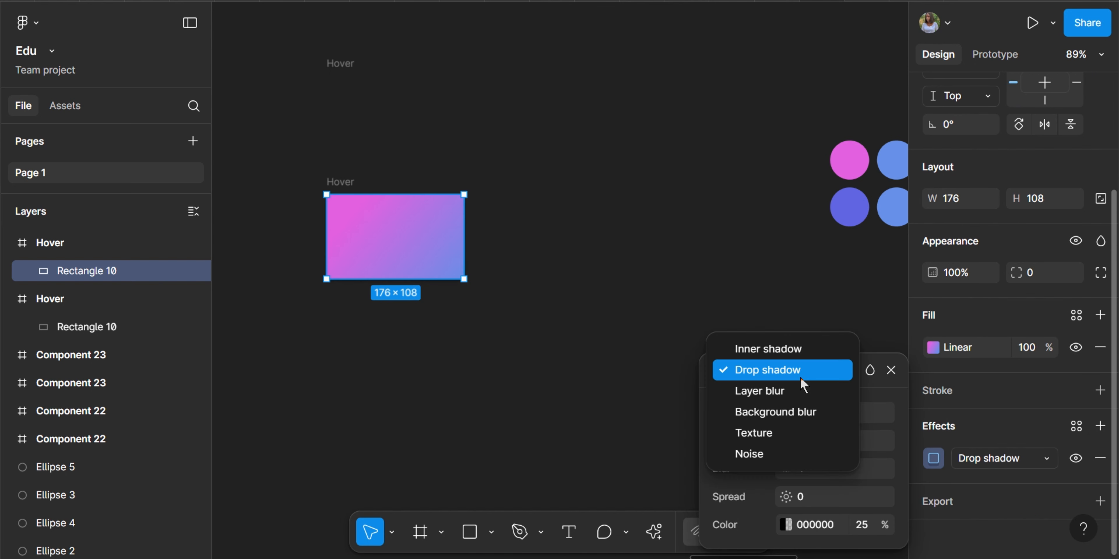
pyautogui.click(774, 389)
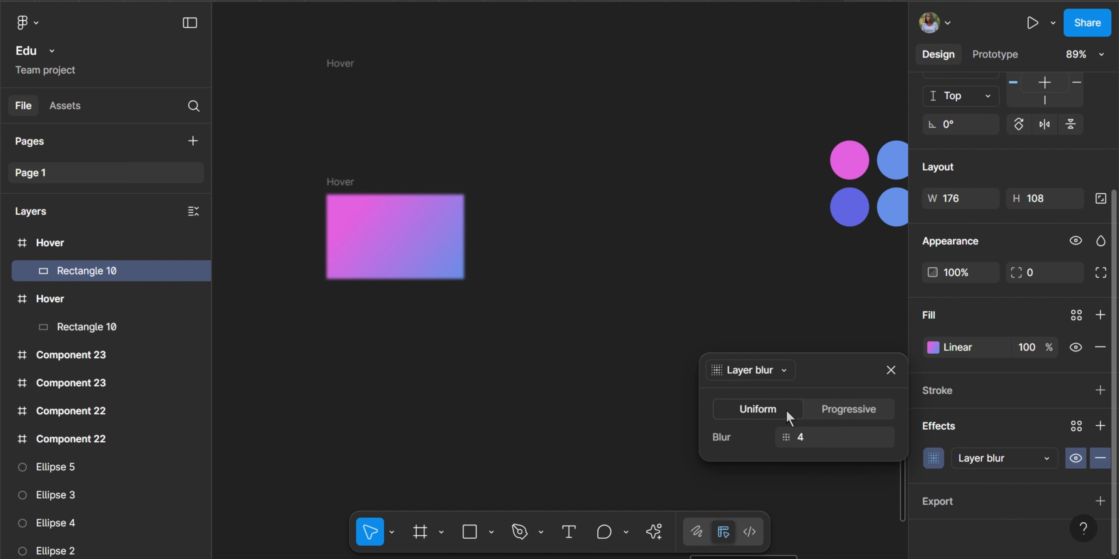
# - Raise the rectangle's uniform layer blur to 114
pyautogui.click(811, 432)
pyautogui.hotkey('shift', 'Up')
pyautogui.hotkey('shift', 'Up')
pyautogui.hotkey('shift', 'Up')
pyautogui.hotkey('shift', 'Up')
pyautogui.hotkey('shift', 'Up')
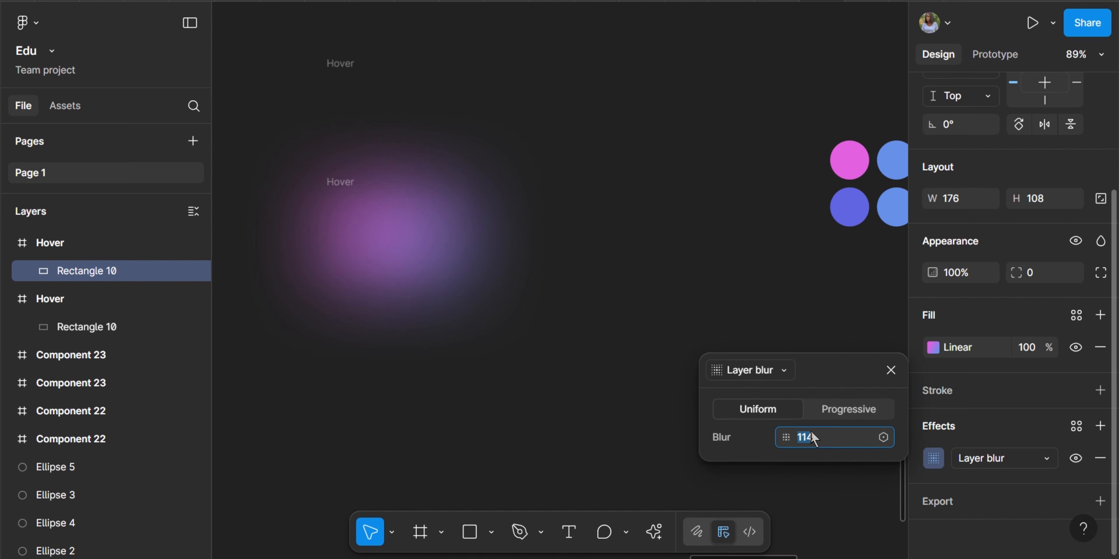
pyautogui.hotkey('shift', 'Down')
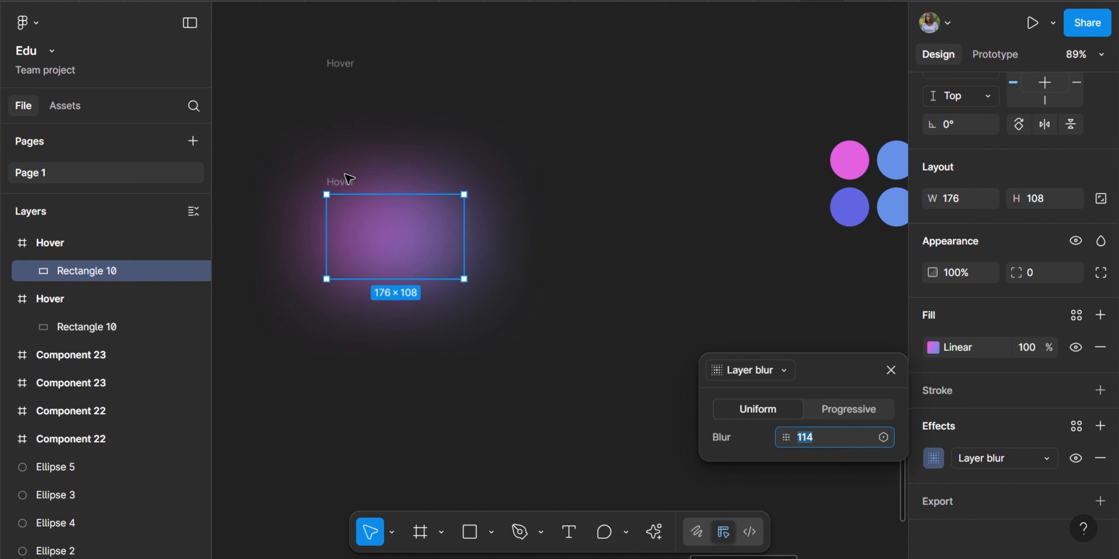
# - Try clipping the content of the lower Hover frame, and turn the clipping off again
pyautogui.click(342, 182)
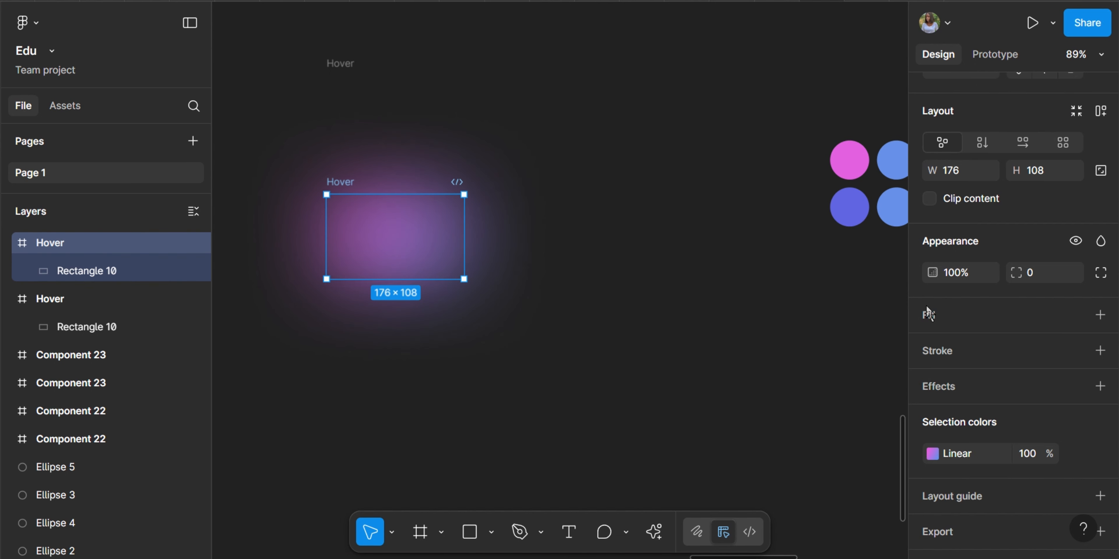
pyautogui.click(931, 199)
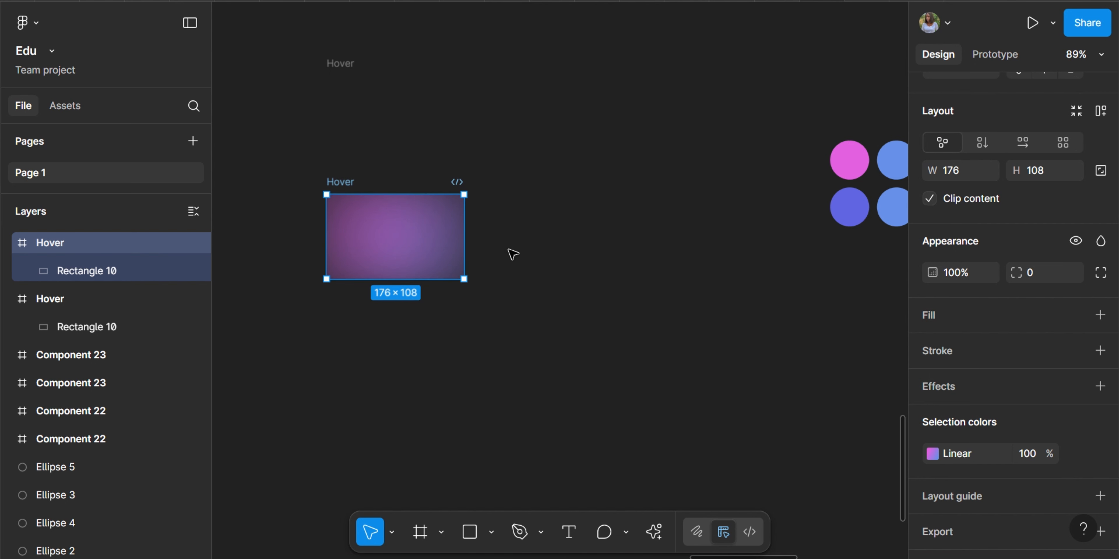
pyautogui.click(930, 199)
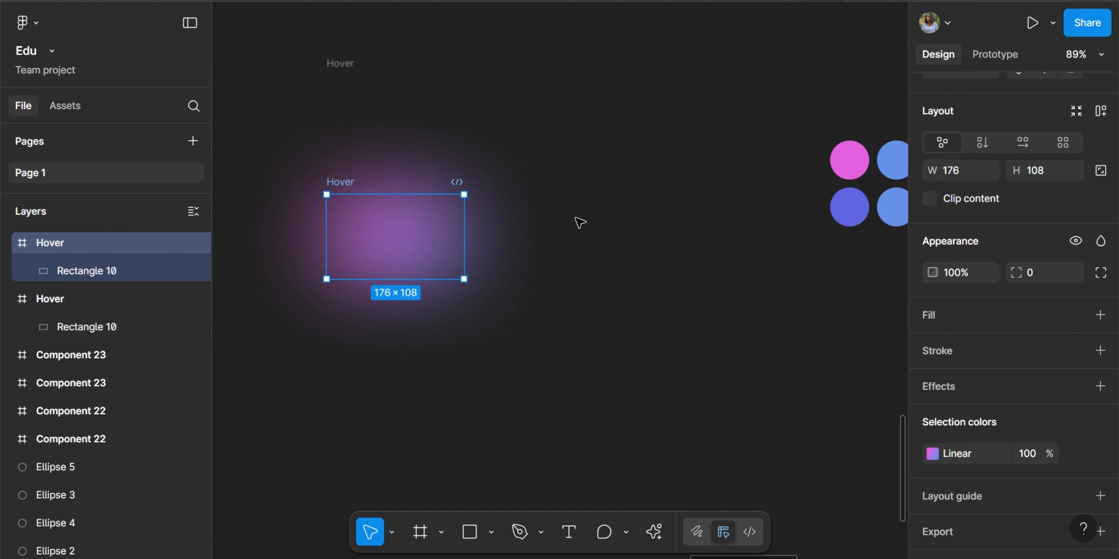
# - Duplicate both Hover frames together and place the copies beside the originals on their right
pyautogui.scroll(2, 470, 180)
pyautogui.hscroll(-2, 469, 180)
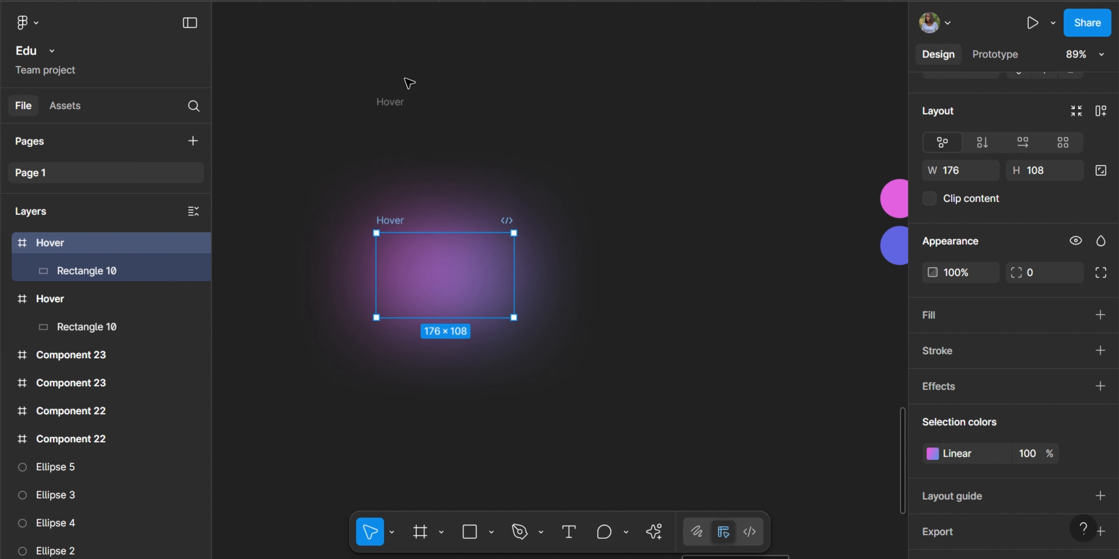
pyautogui.click(408, 82)
pyautogui.moveTo(327, 87); pyautogui.dragTo(552, 391)
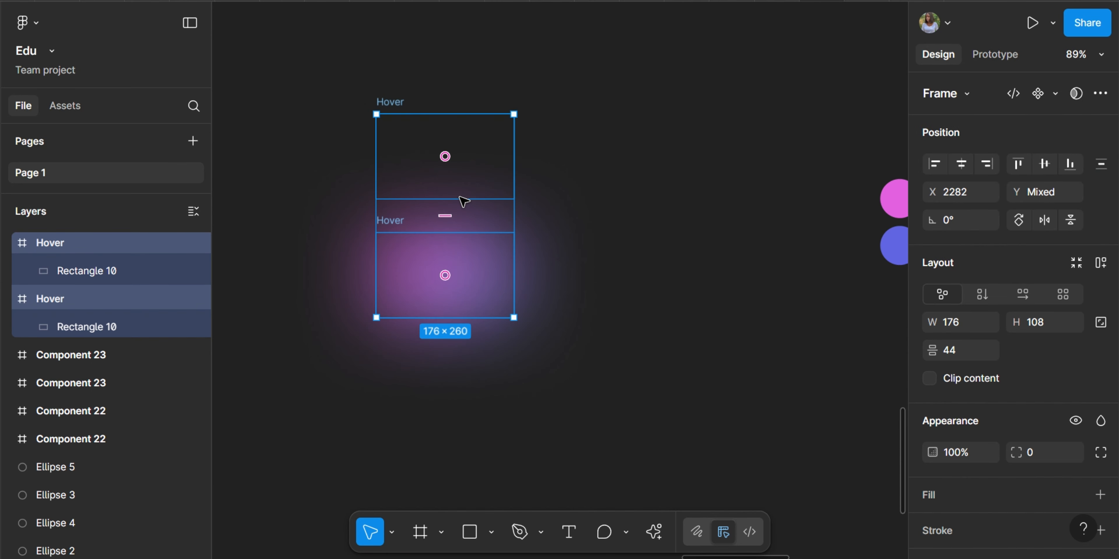
pyautogui.hotkey('ctrl', 'd')
pyautogui.moveTo(477, 199); pyautogui.dragTo(644, 213)
# - Place a 100 × 100 star on the glow inside the lower duplicated Hover frame
pyautogui.doubleClick(671, 276)
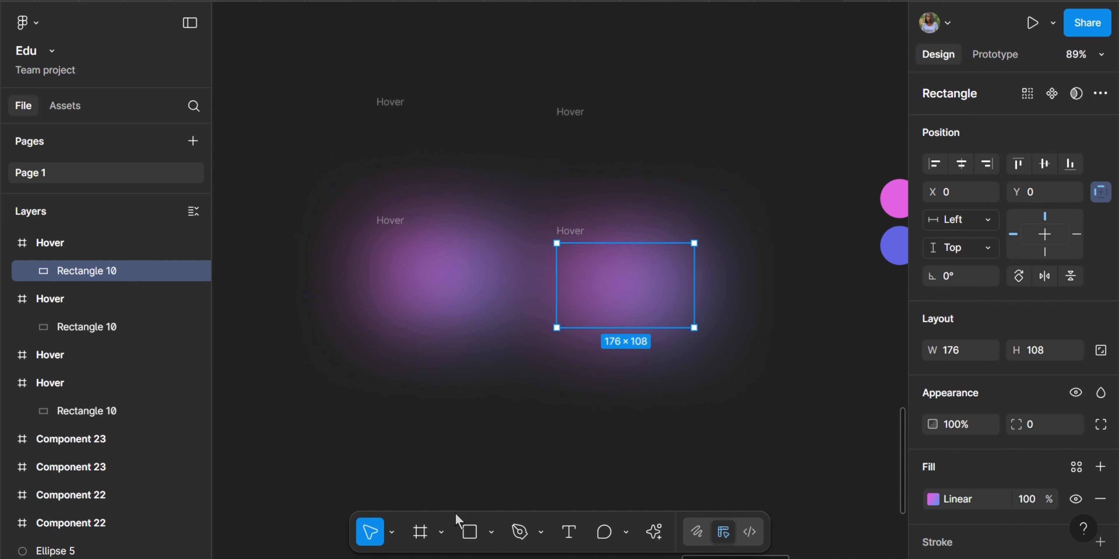
pyautogui.click(492, 531)
pyautogui.click(512, 466)
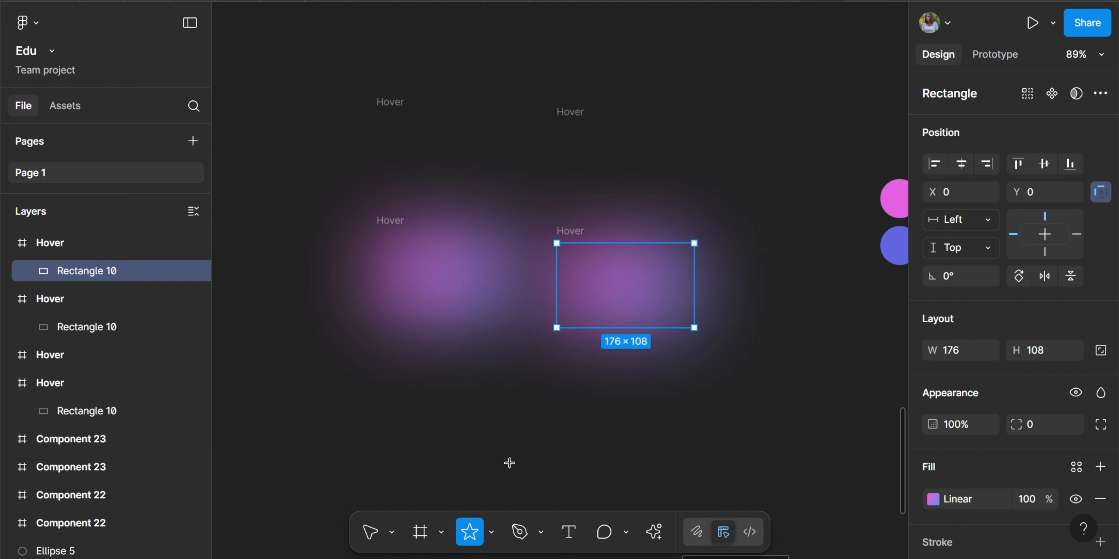
pyautogui.click(600, 286)
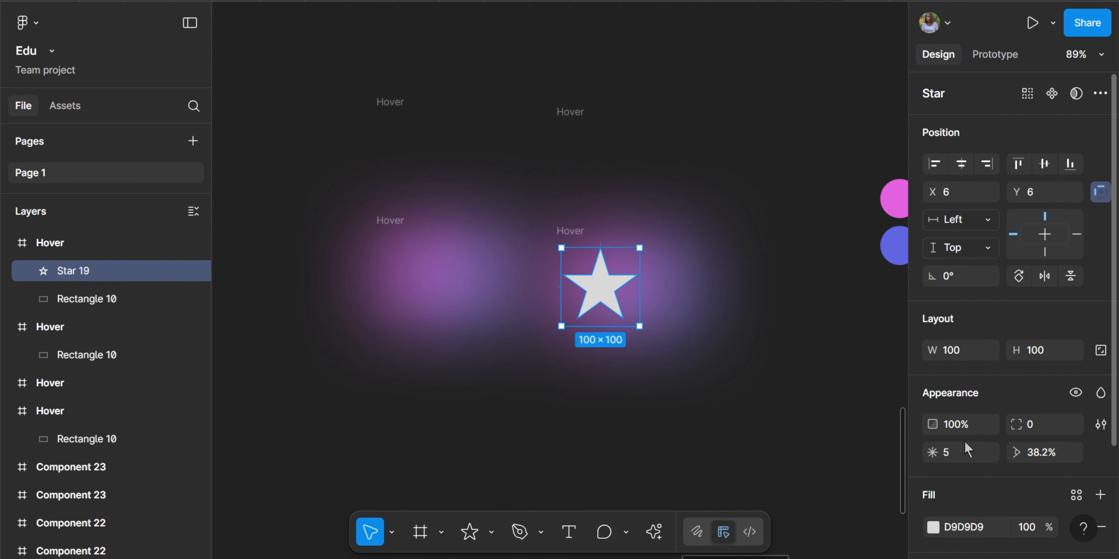
# - Resize the star to 4 × 4 and set its fill to F9F9F9
pyautogui.scroll(-3, 966, 283)
pyautogui.click(967, 231)
pyautogui.write('4')
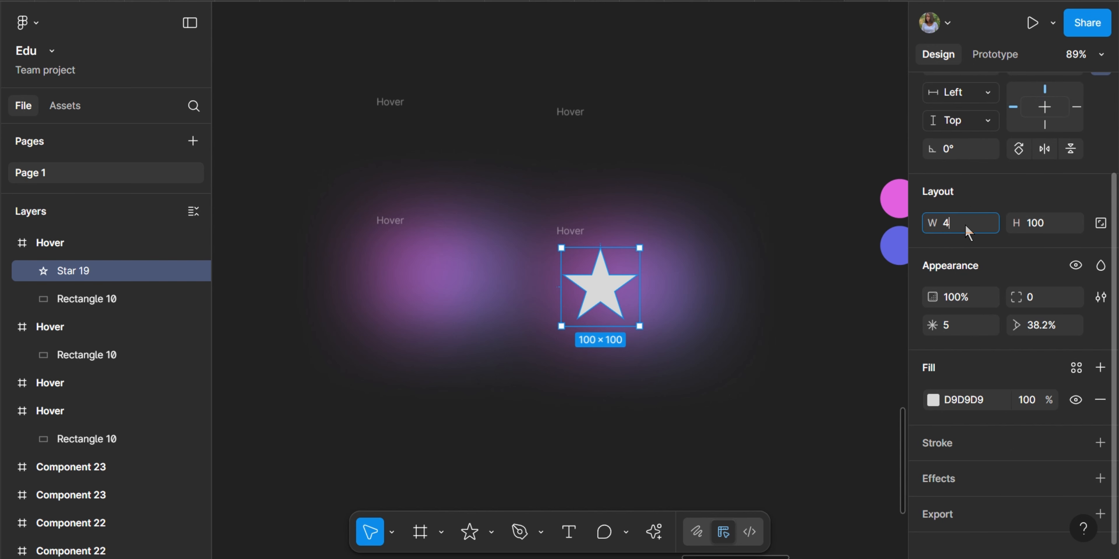
pyautogui.press('Tab')
pyautogui.write('4')
pyautogui.press('Return')
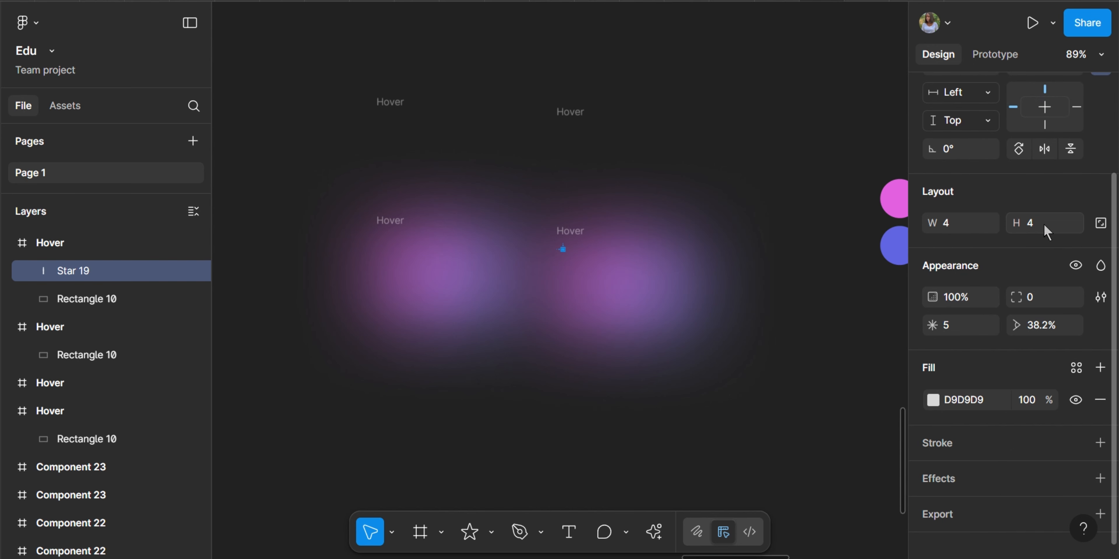
pyautogui.click(973, 399)
pyautogui.write('F9F9F9')
pyautogui.press('Return')
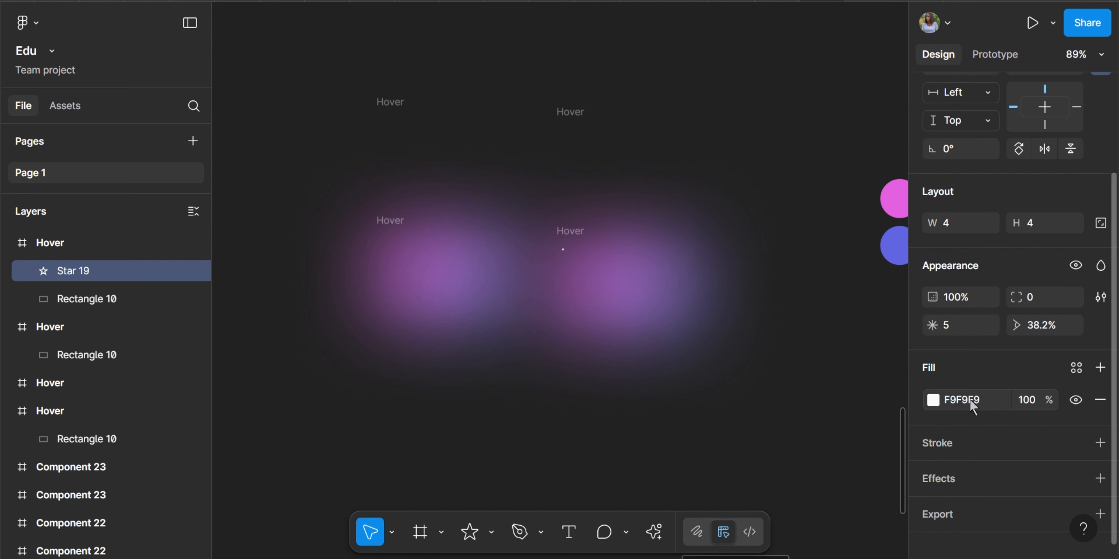
# - Duplicate the small star, place the copy near the frame's centre and enlarge it to 8 × 8
pyautogui.hotkey('ctrl', 'd')
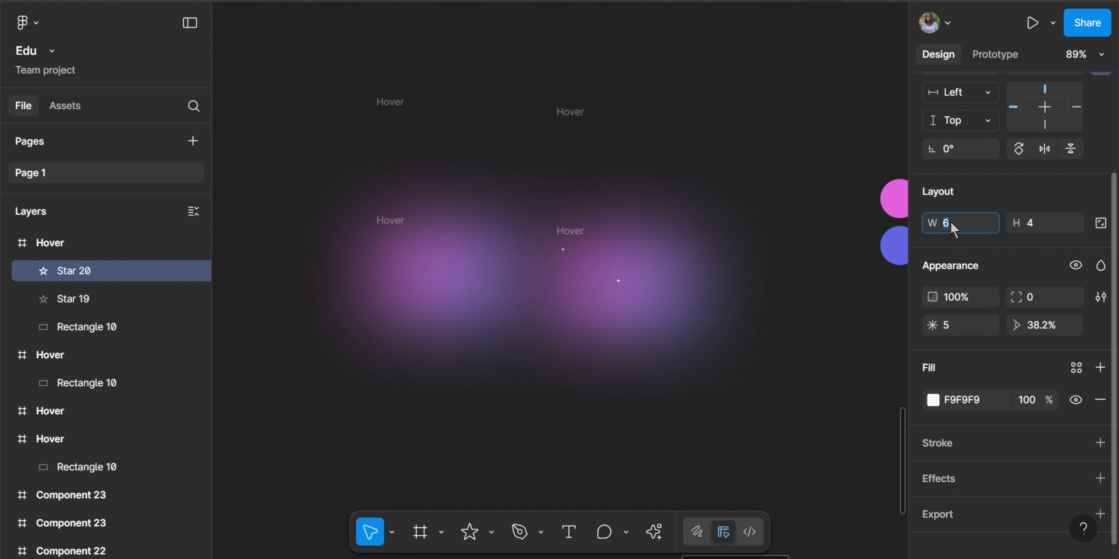
pyautogui.press('Up')
pyautogui.click(1053, 226)
pyautogui.press('Up')
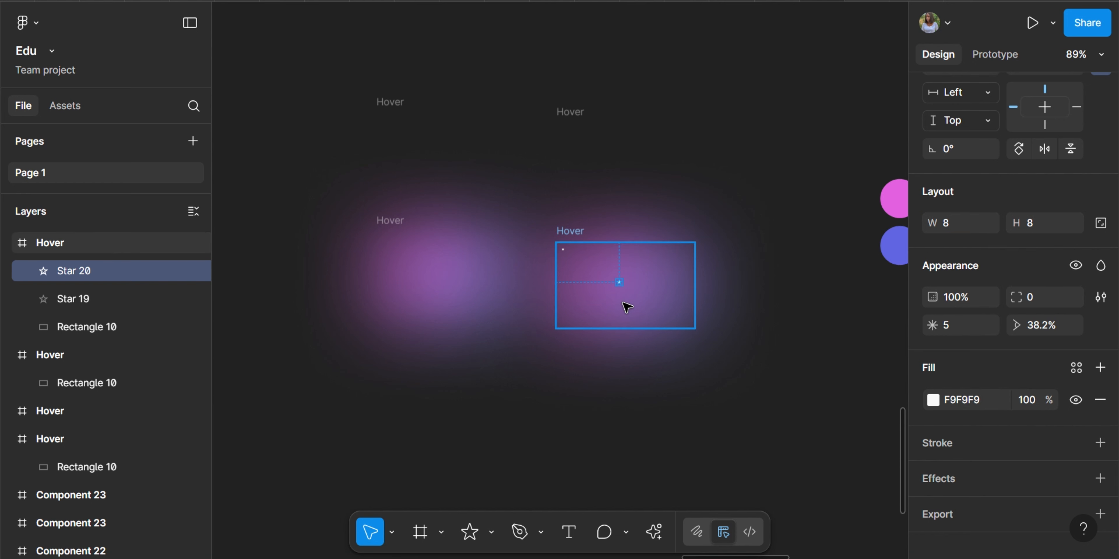
# - Duplicate the 8 × 8 star and move the copy to just above the frame's upper-right corner
pyautogui.hotkey('ctrl', 'd')
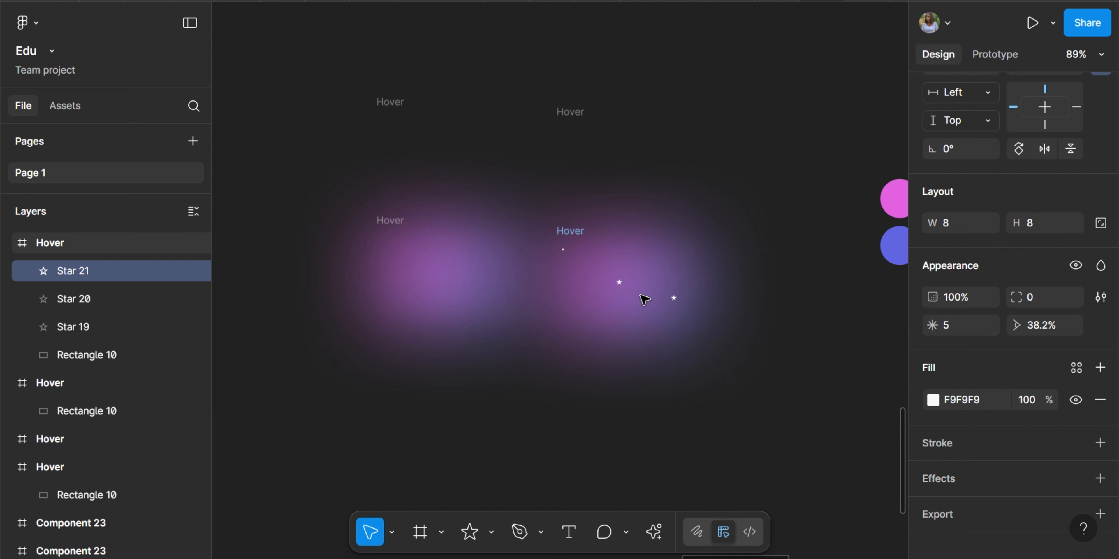
pyautogui.hotkey('shift', 'Right')
pyautogui.hotkey('shift', 'Up')
pyautogui.hotkey('shift', 'Up')
pyautogui.hotkey('shift', 'Up')
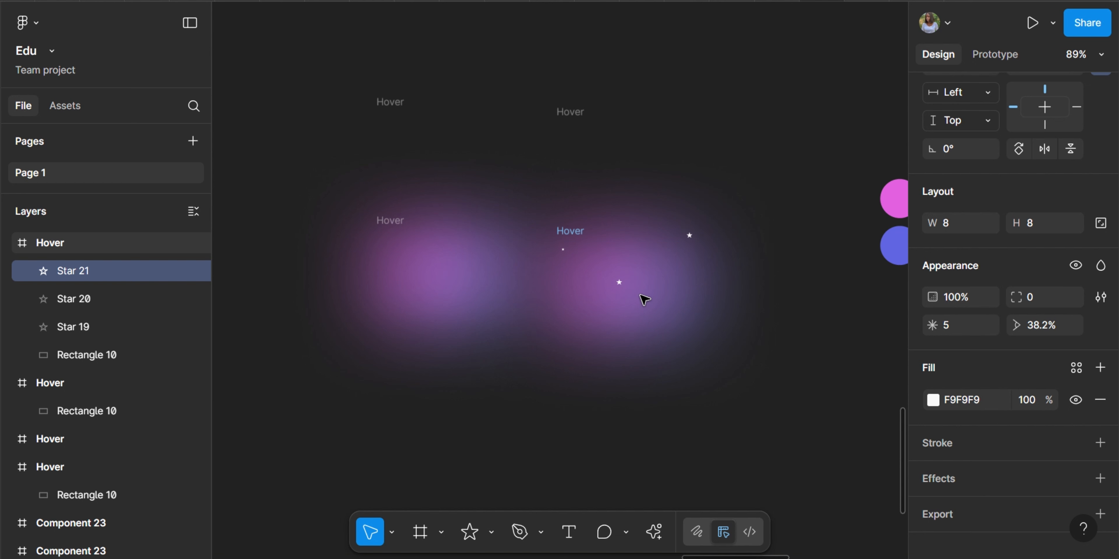
# - Duplicate the 4 × 4 star and move the copy to the lower-right part of the frame's edge
pyautogui.click(562, 250)
pyautogui.hotkey('ctrl', 'd')
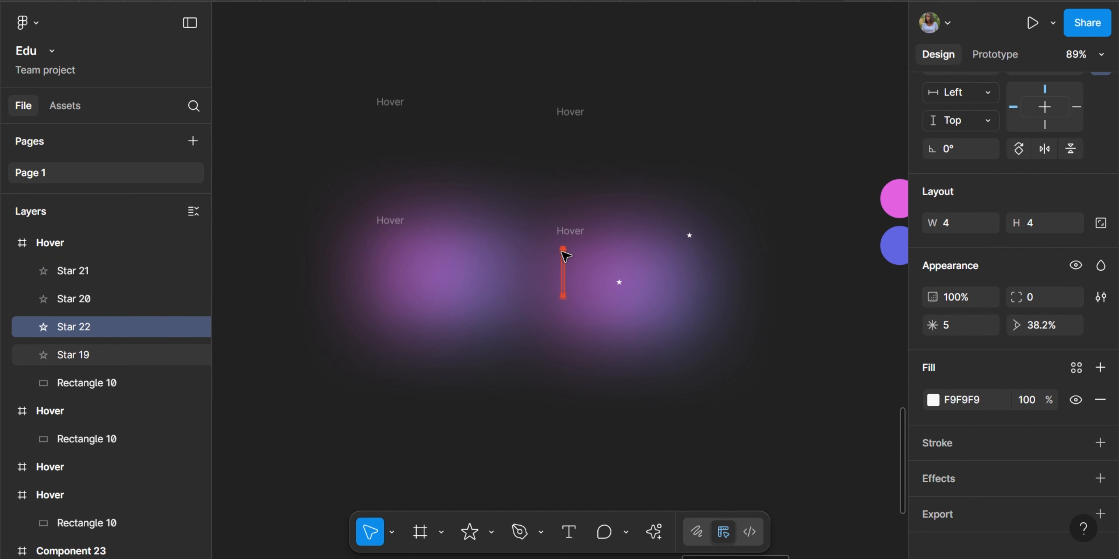
pyautogui.hotkey('shift', 'Right')
pyautogui.hotkey('shift', 'Right')
pyautogui.hotkey('shift', 'Right')
pyautogui.hotkey('shift', 'Right')
# - Turn the two original Hover frames into separate components and combine them as variants
pyautogui.hscroll(-2, 513, 152)
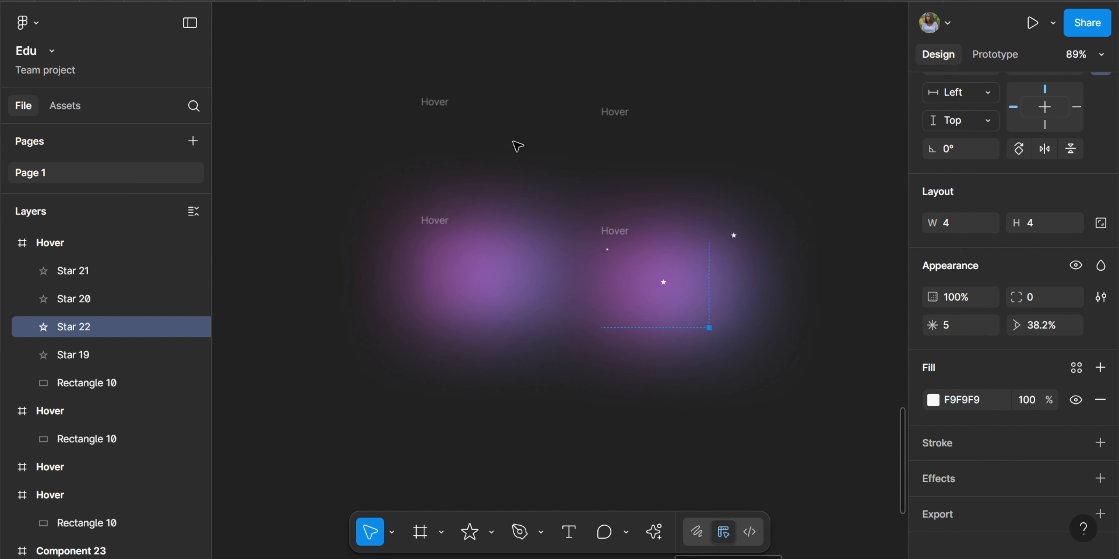
pyautogui.click(515, 68)
pyautogui.moveTo(371, 57); pyautogui.dragTo(564, 381)
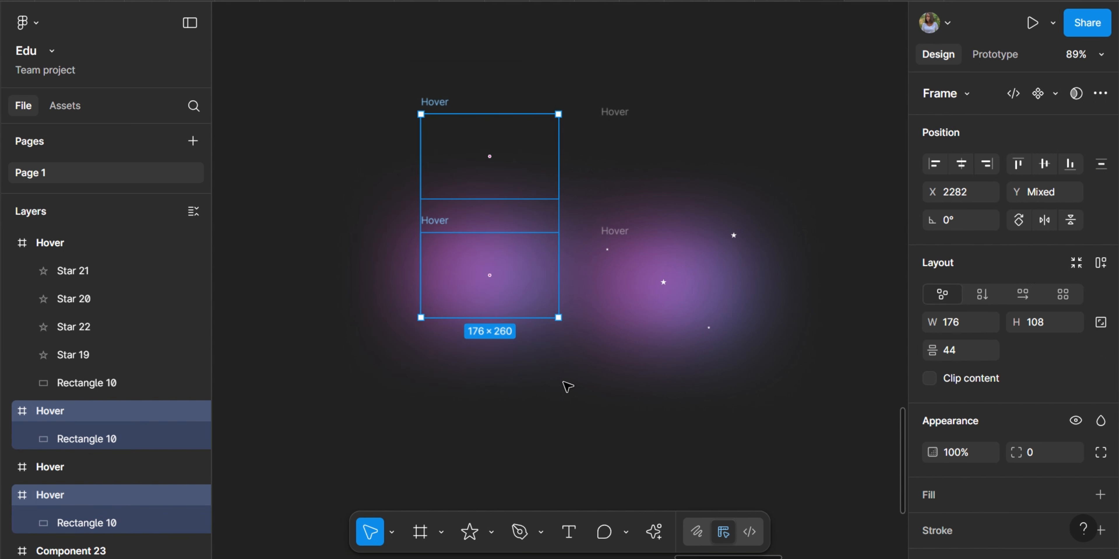
pyautogui.click(1055, 94)
pyautogui.click(1011, 152)
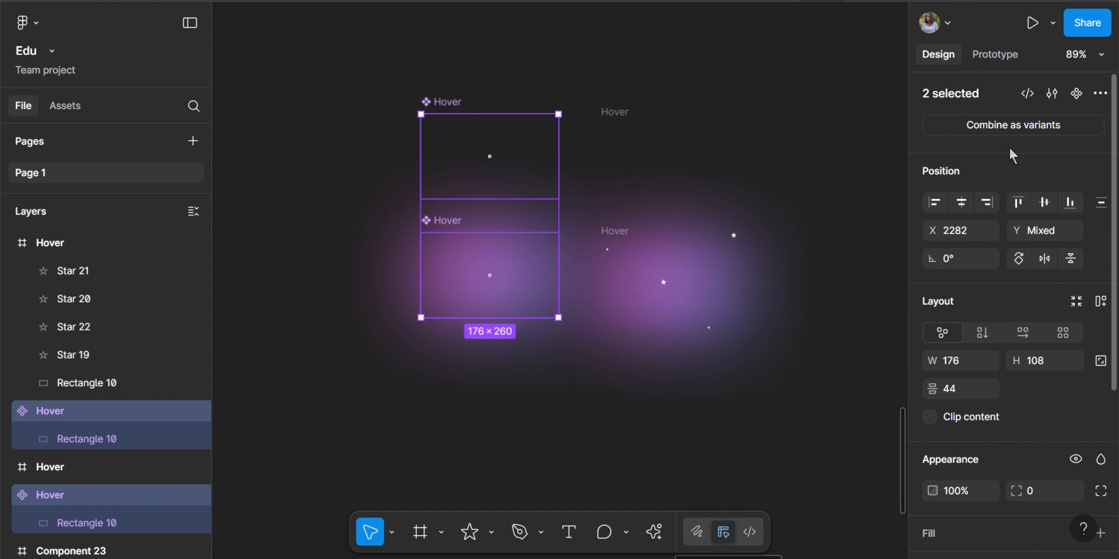
pyautogui.click(1021, 127)
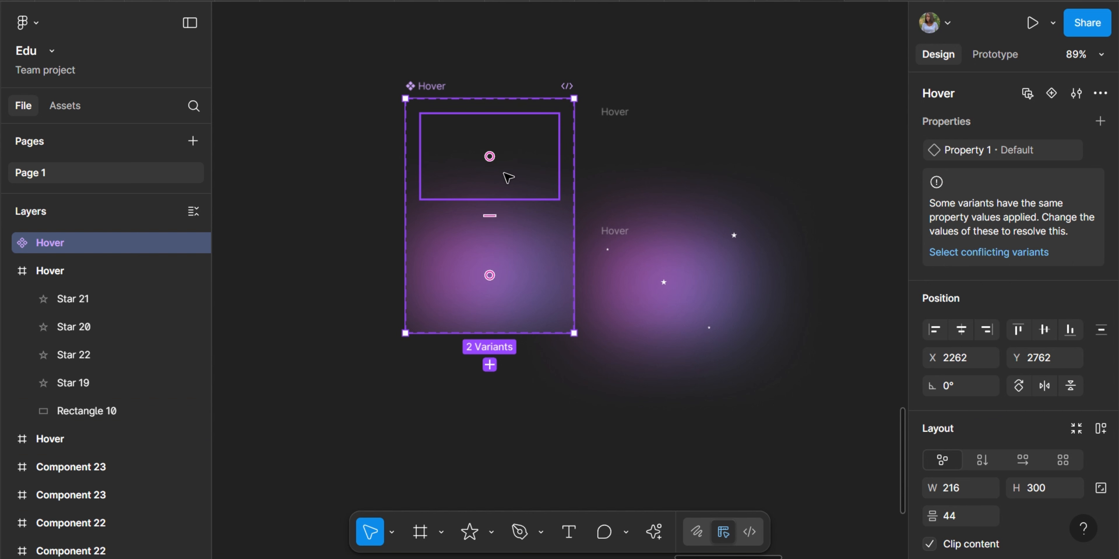
# - Turn the two star-decorated Hover frames into components, combine them as variants, and place the set beside the plain Hover set
pyautogui.moveTo(607, 72); pyautogui.dragTo(593, 118)
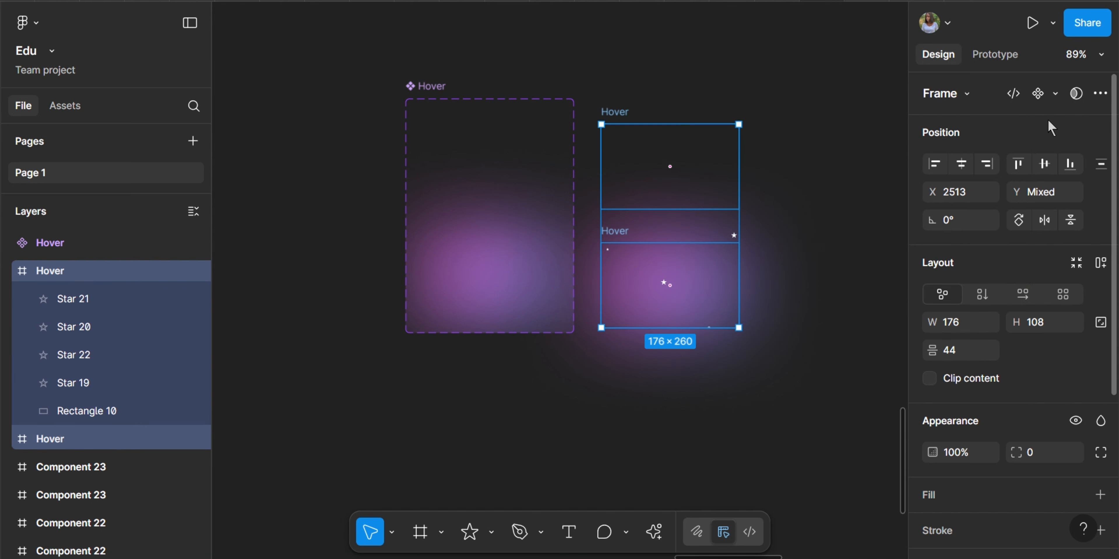
pyautogui.click(1056, 97)
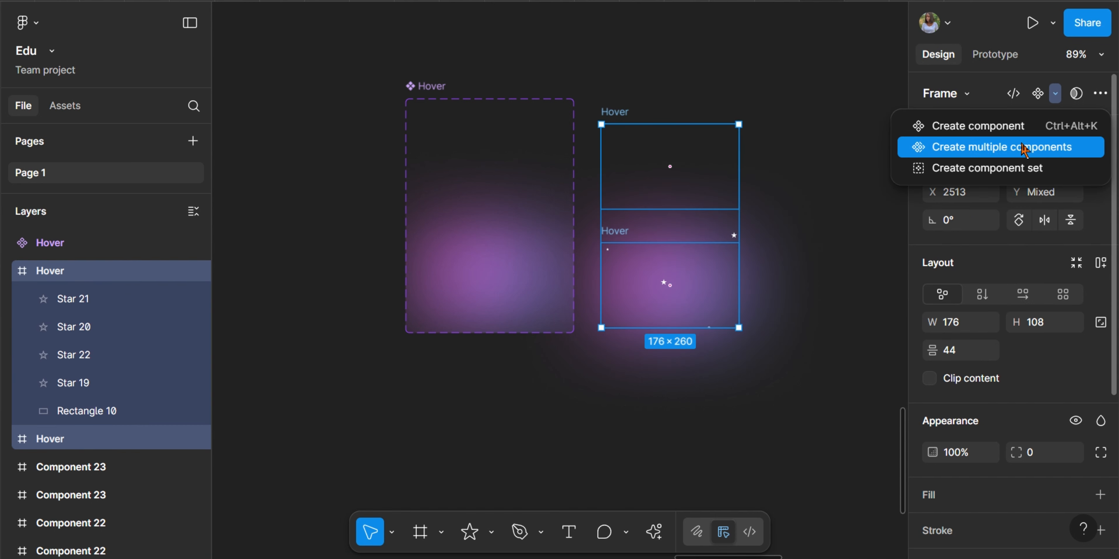
pyautogui.click(1017, 148)
pyautogui.click(1003, 129)
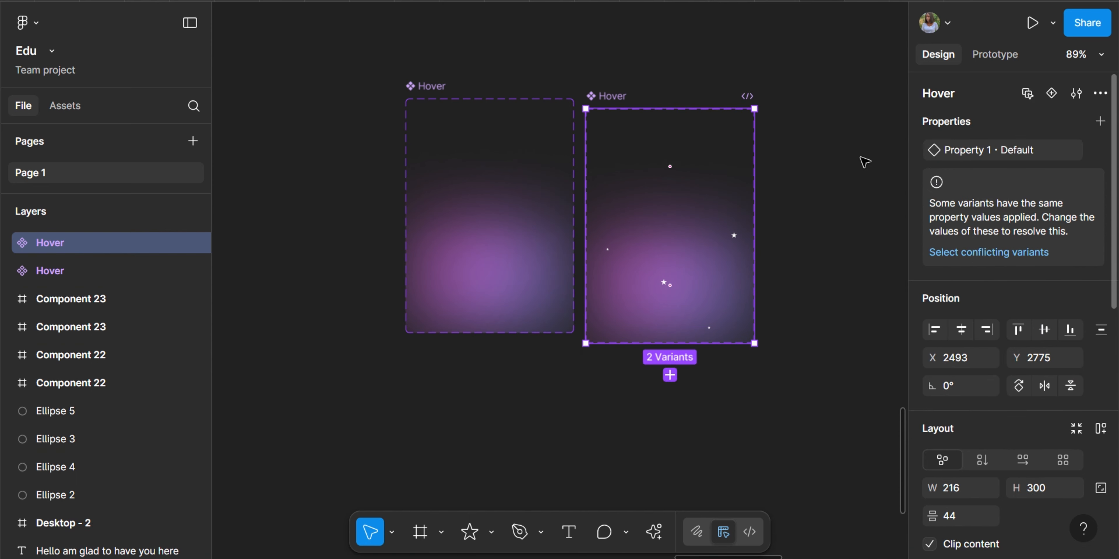
pyautogui.moveTo(708, 176); pyautogui.dragTo(718, 197)
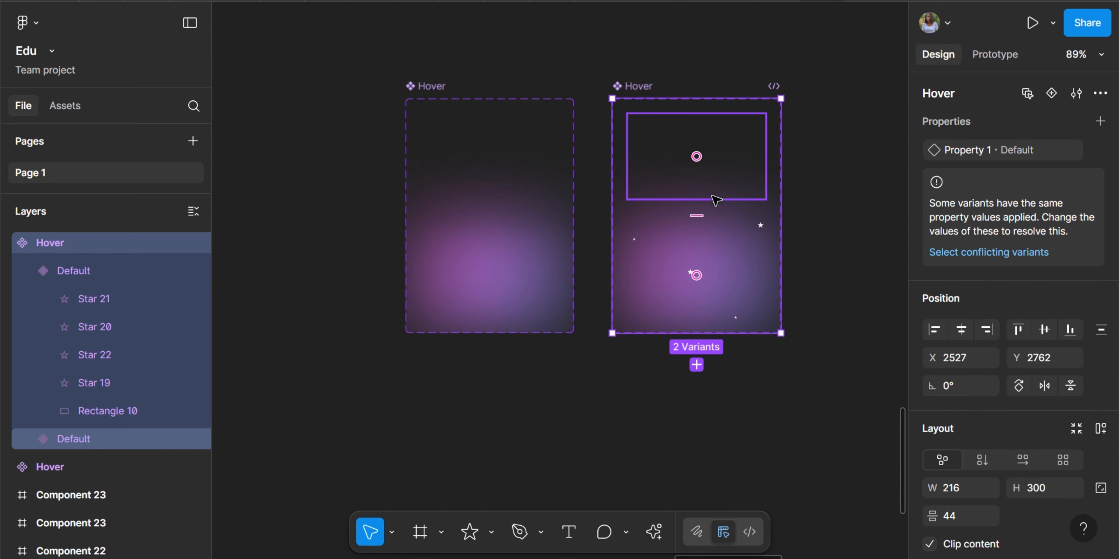
# - Connect the plain set's empty variant to its glow variant with a While hovering interaction
pyautogui.click(501, 163)
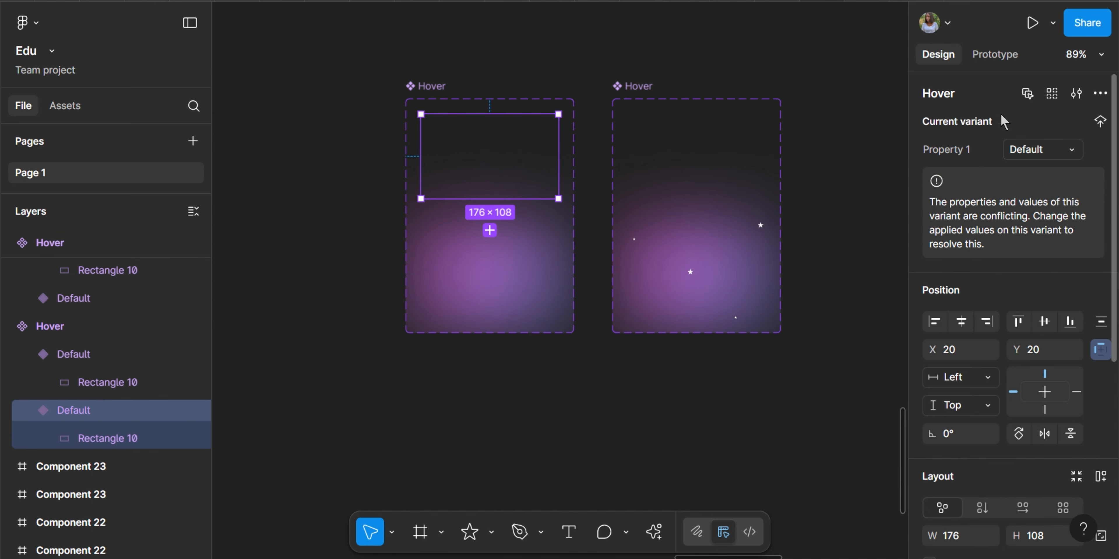
pyautogui.click(996, 54)
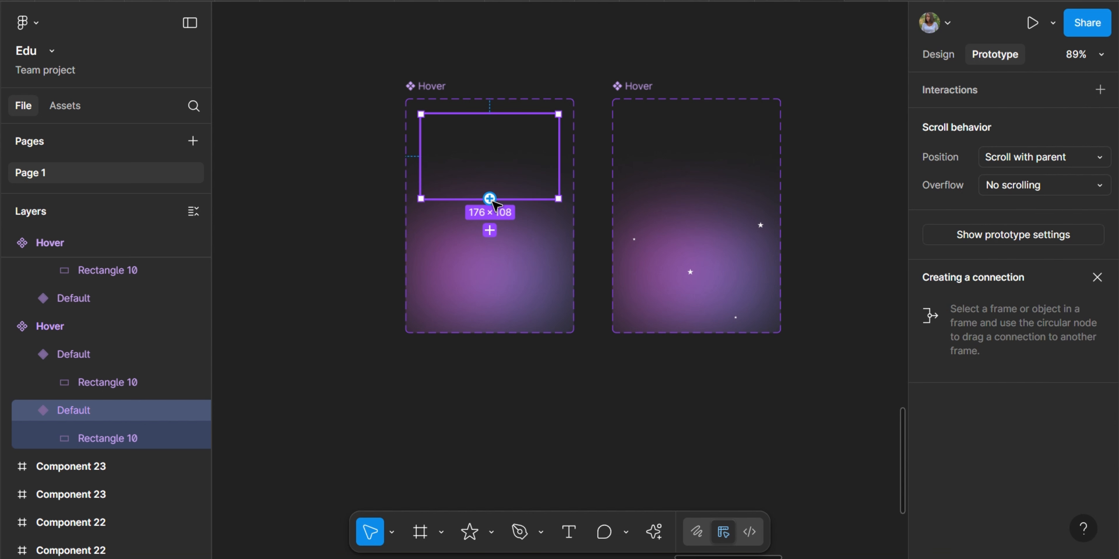
pyautogui.moveTo(490, 198); pyautogui.dragTo(494, 257)
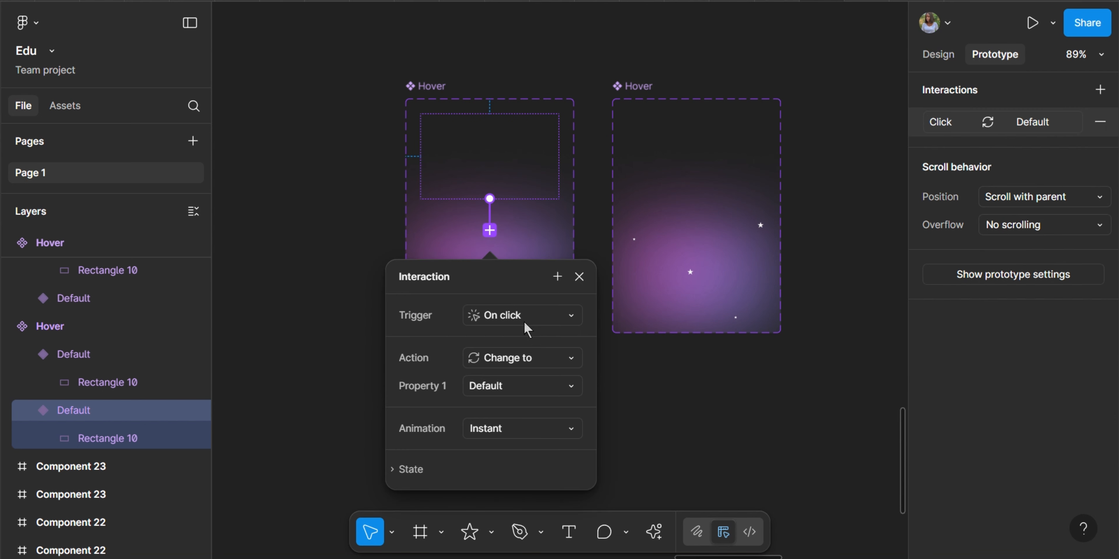
pyautogui.click(546, 316)
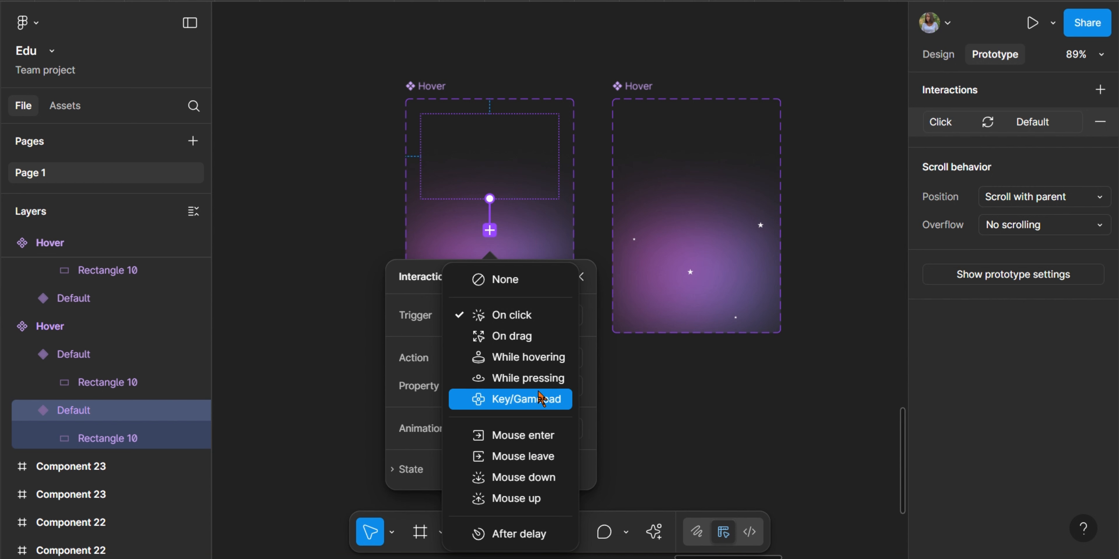
pyautogui.click(539, 365)
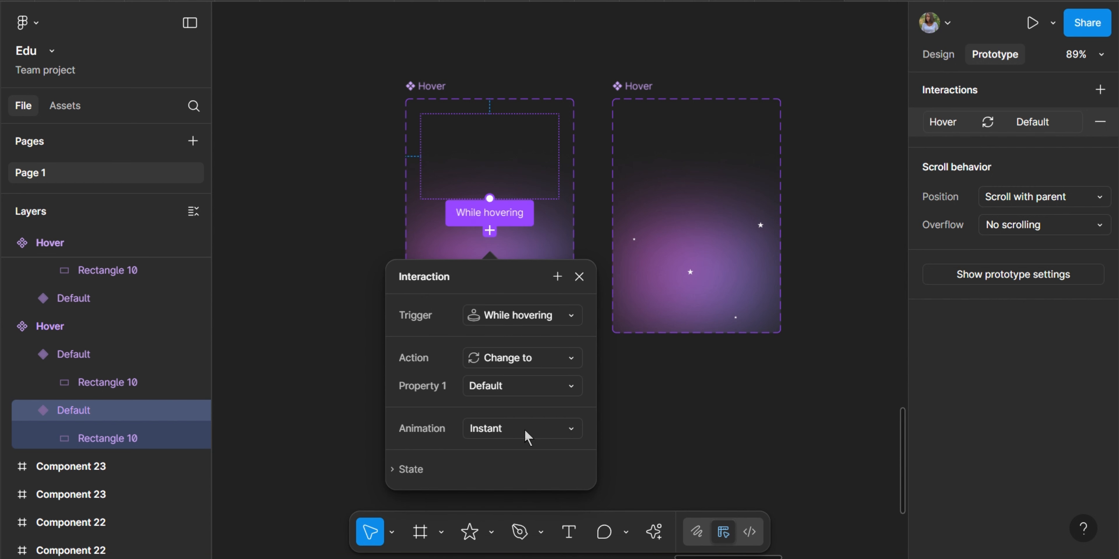
# - Set the plain set's hover interaction to Smart animate with a duration of 1000 ms
pyautogui.click(526, 434)
pyautogui.click(548, 418)
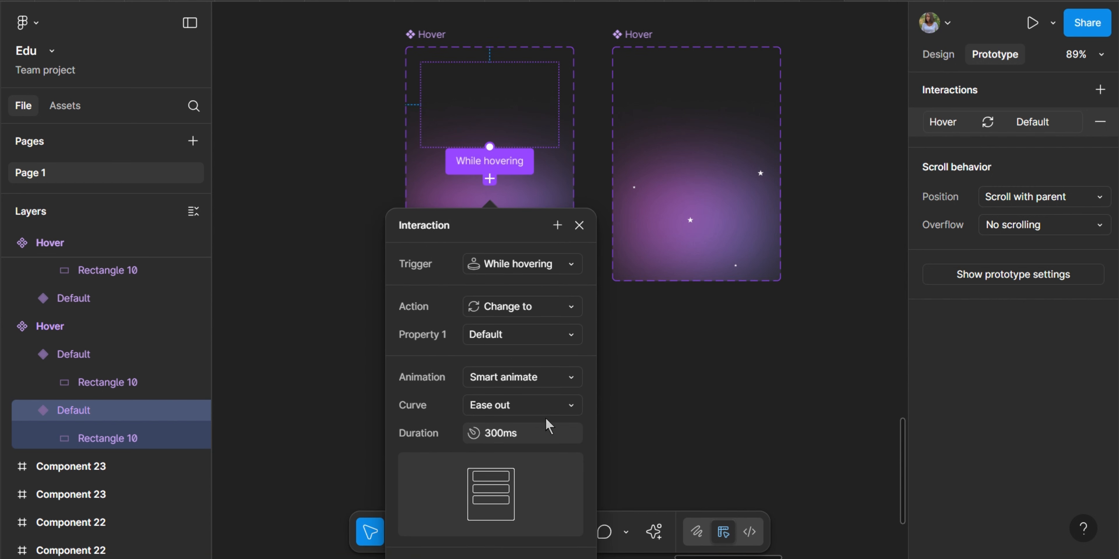
pyautogui.click(500, 420)
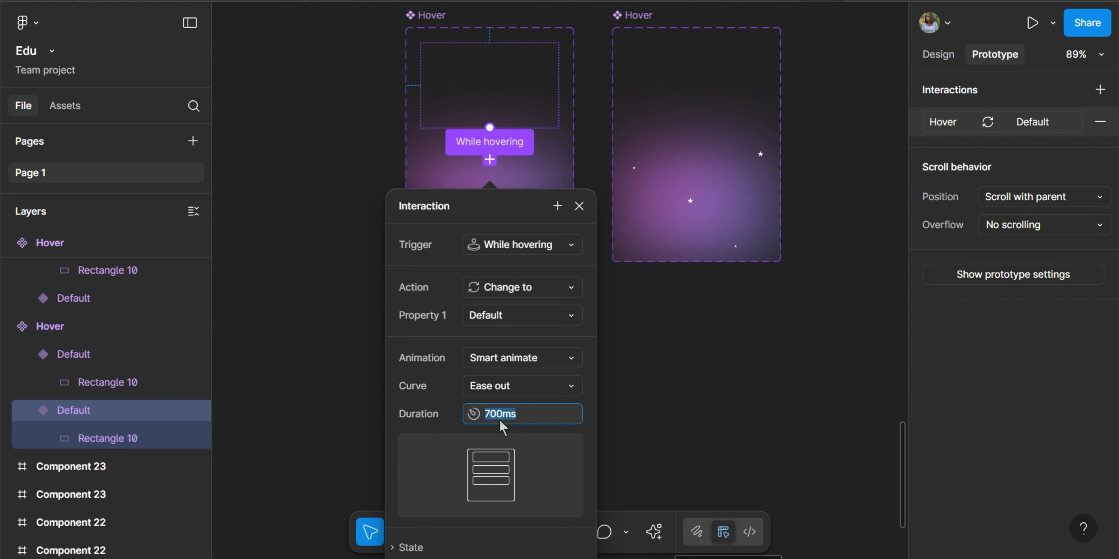
pyautogui.write('1000')
pyautogui.press('Return')
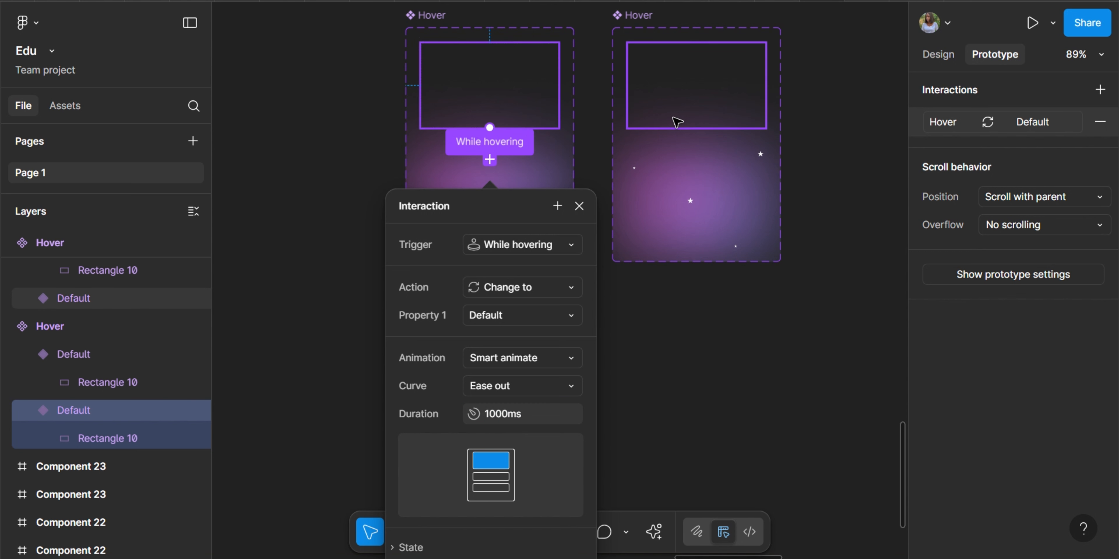
# - Connect the star set's empty variant to its glow variant with a While hovering interaction
pyautogui.click(677, 122)
pyautogui.moveTo(697, 127); pyautogui.dragTo(703, 213)
pyautogui.click(757, 250)
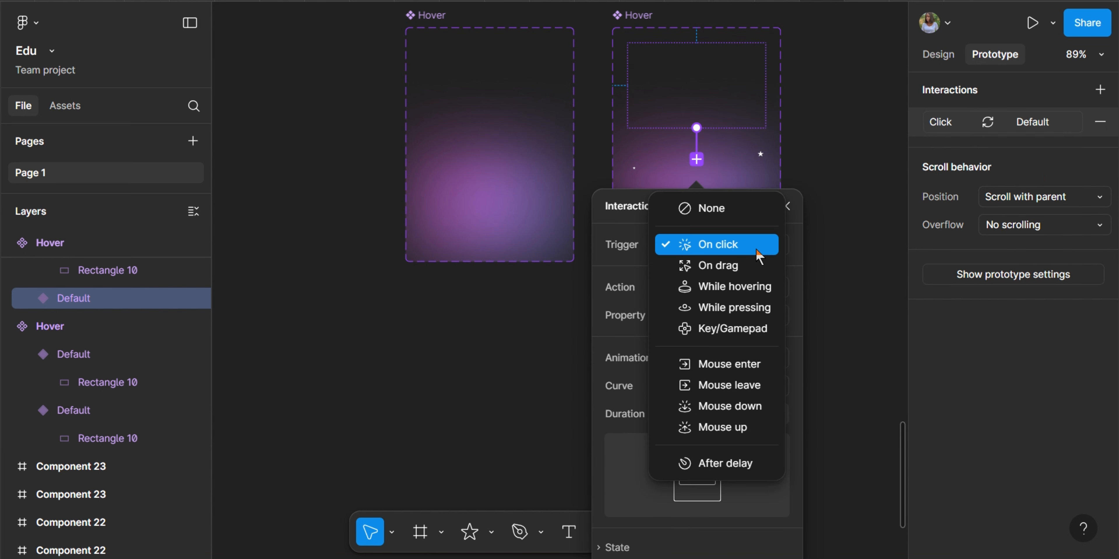
pyautogui.click(738, 293)
pyautogui.click(828, 312)
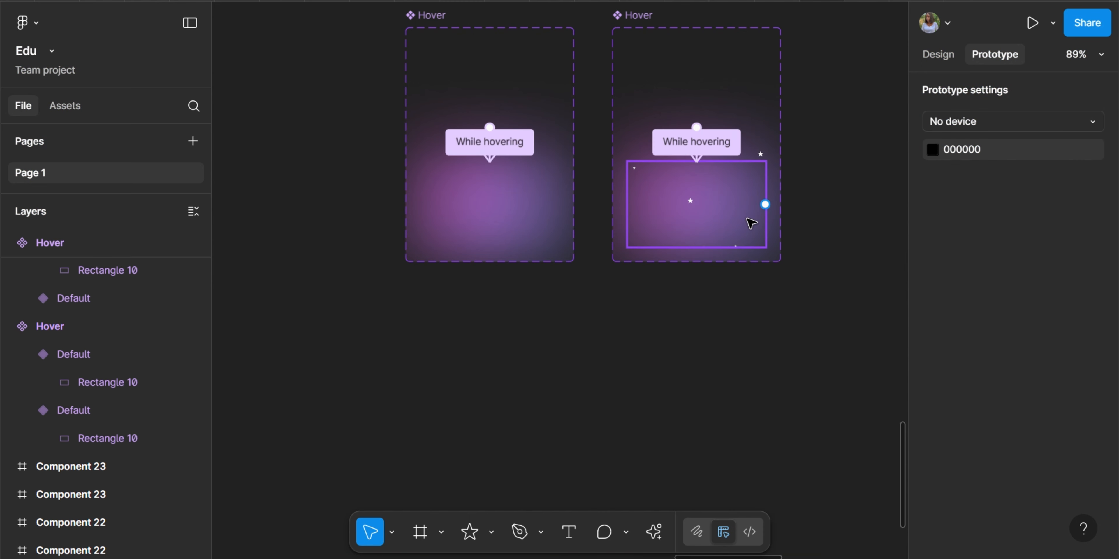
# - Copy the empty variants of both Hover sets and paste them as instances into the Desktop - 2 frame
pyautogui.scroll(-3, 749, 221)
pyautogui.scroll(-4, 751, 222)
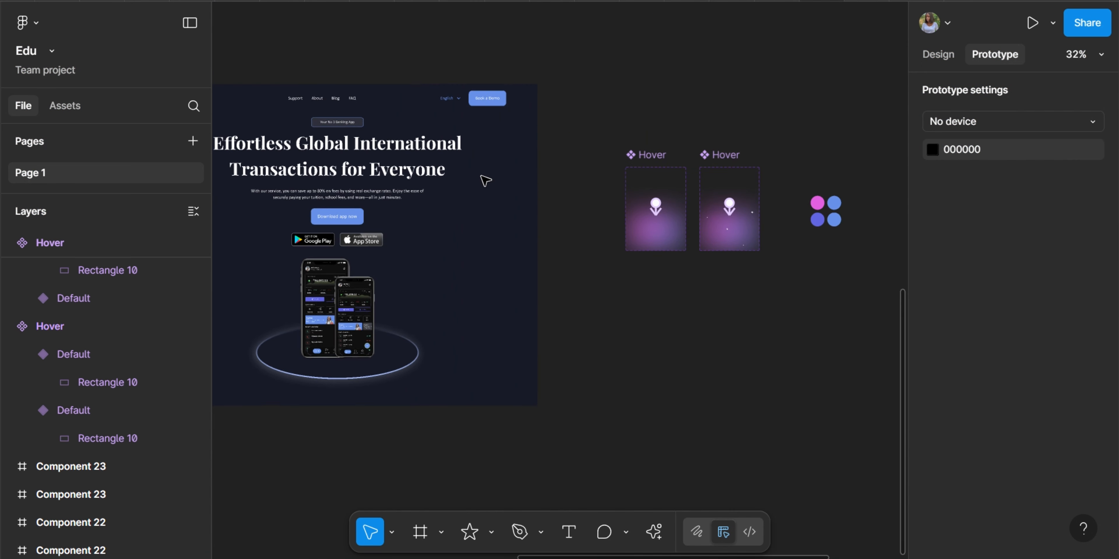
pyautogui.click(656, 175)
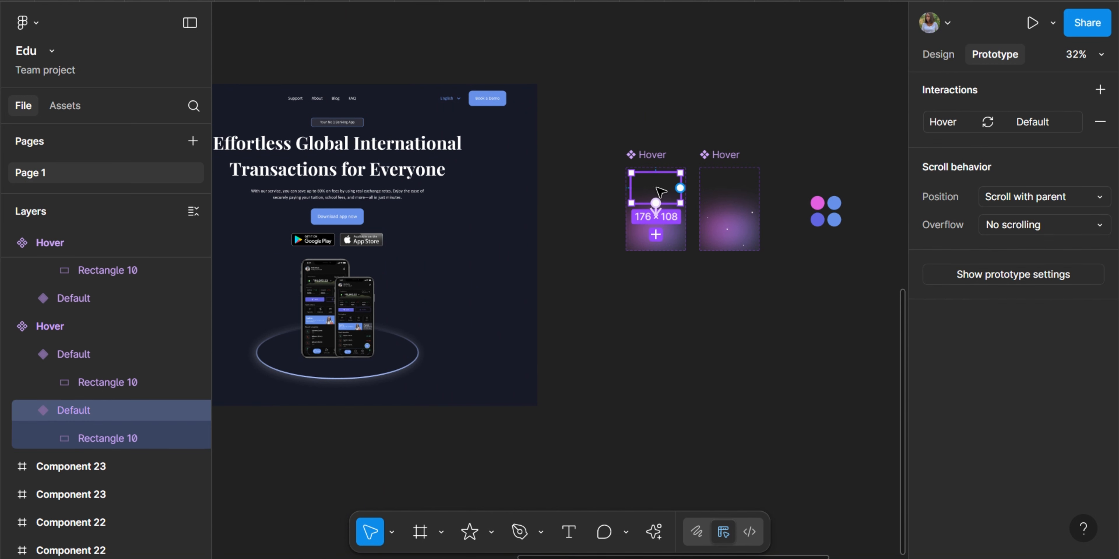
pyautogui.keyDown('shift'); pyautogui.click(723, 185); pyautogui.keyUp('shift')
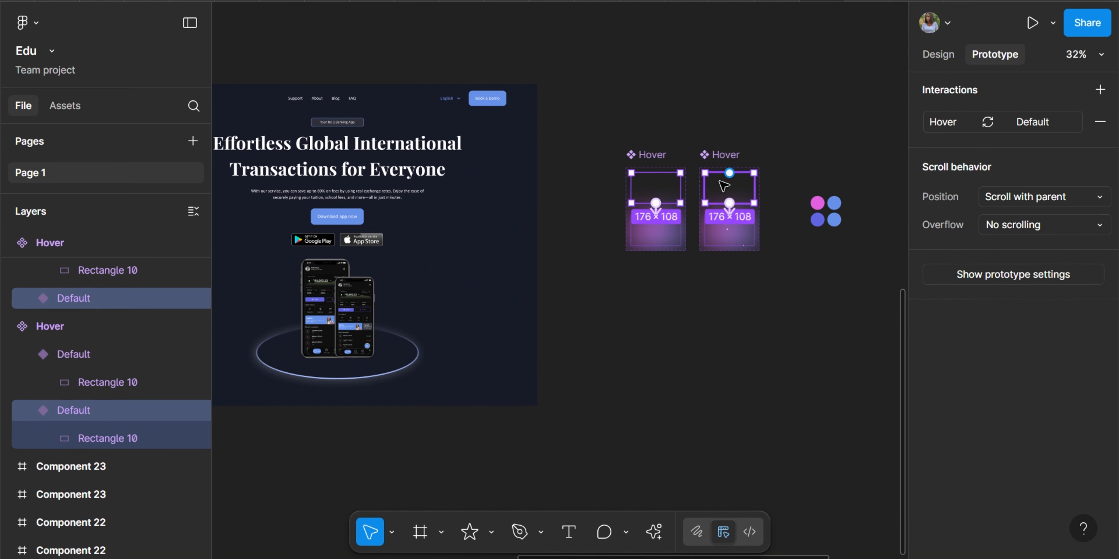
pyautogui.hscroll(-5, 724, 185)
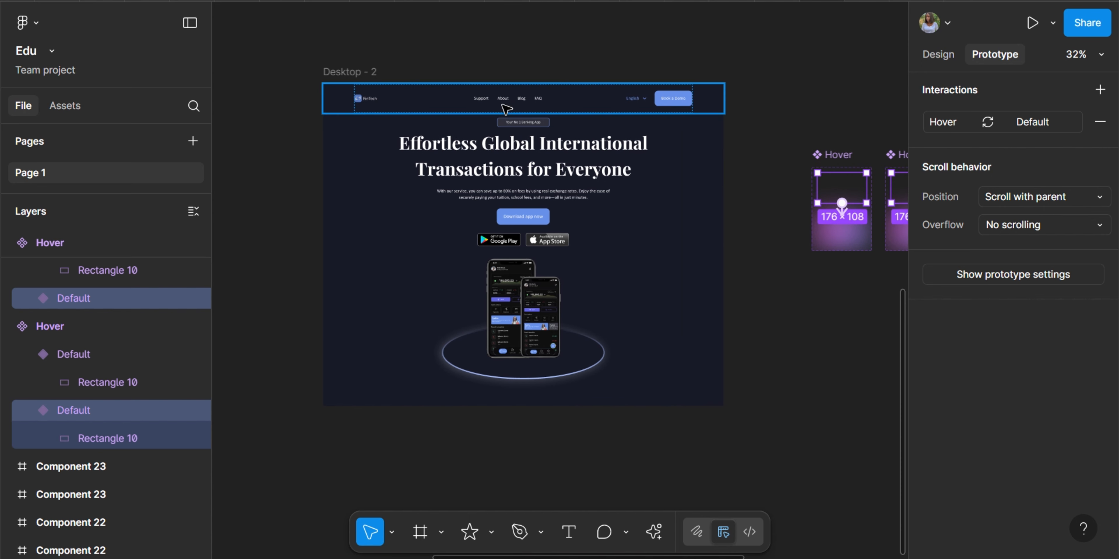
pyautogui.click(342, 75)
pyautogui.hotkey('ctrl', 'v')
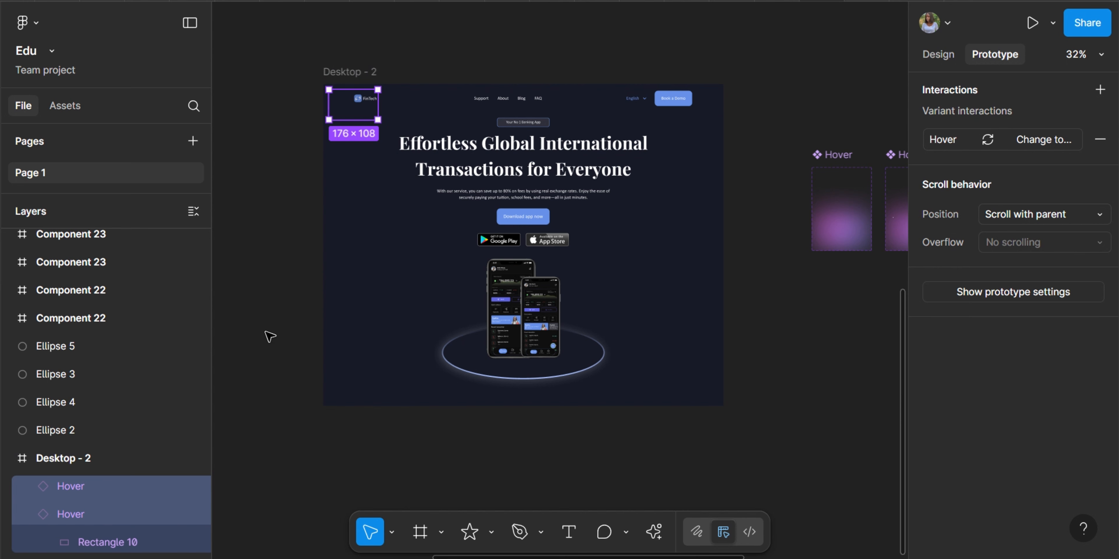
# - Align the star set's Hover instance to the upper-left corner of the Desktop - 2 frame
pyautogui.click(63, 492)
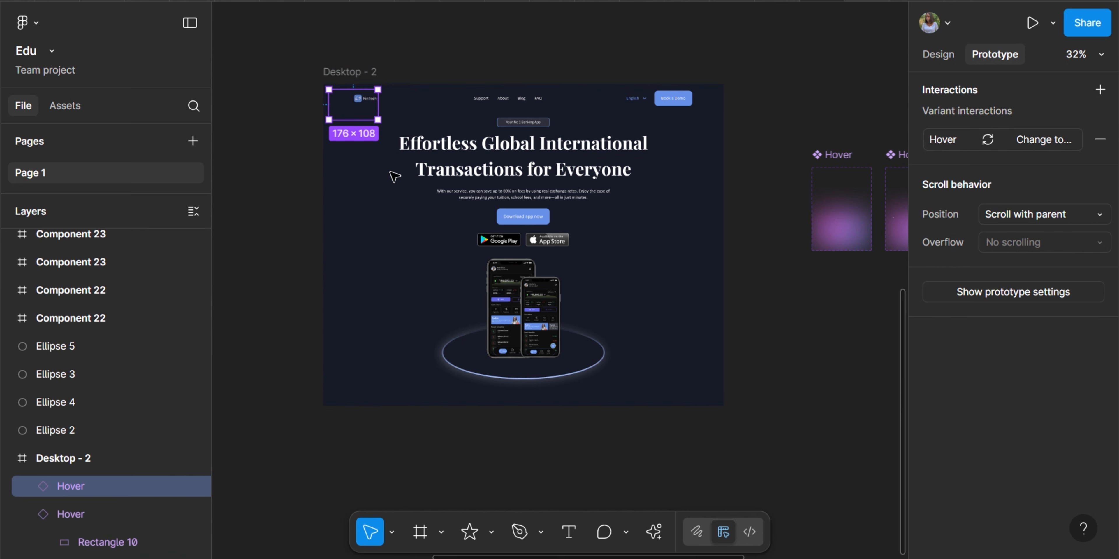
pyautogui.scroll(4, 392, 174)
pyautogui.hscroll(-4, 393, 174)
pyautogui.scroll(2, 392, 174)
pyautogui.click(939, 54)
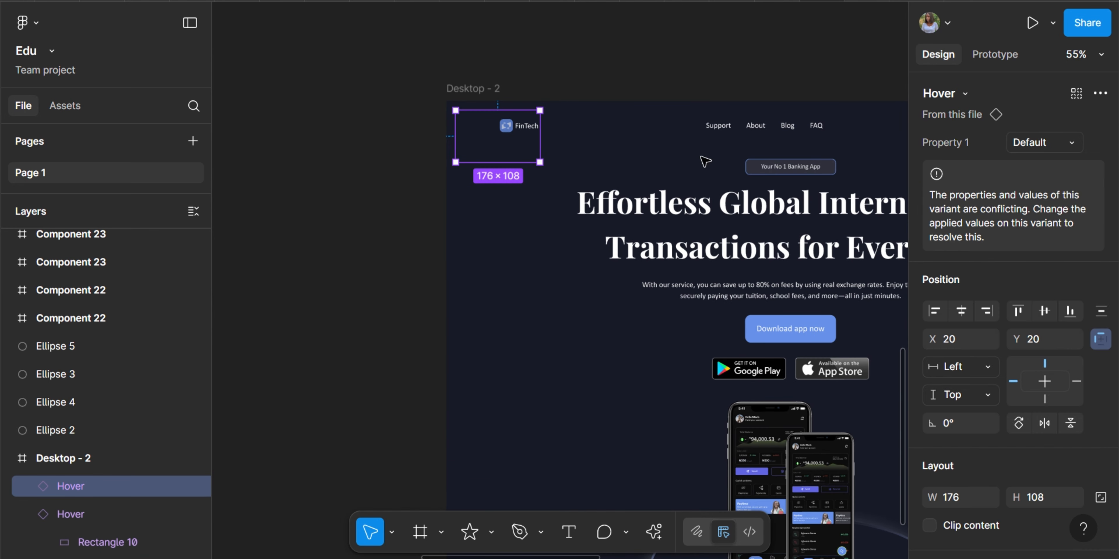
pyautogui.hscroll(3, 543, 271)
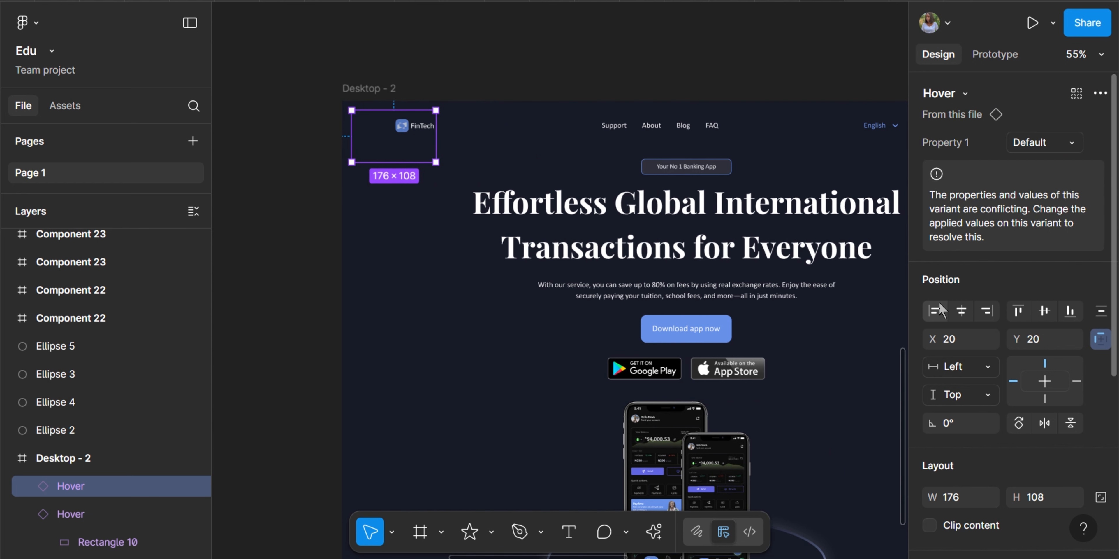
pyautogui.click(934, 311)
pyautogui.click(1019, 311)
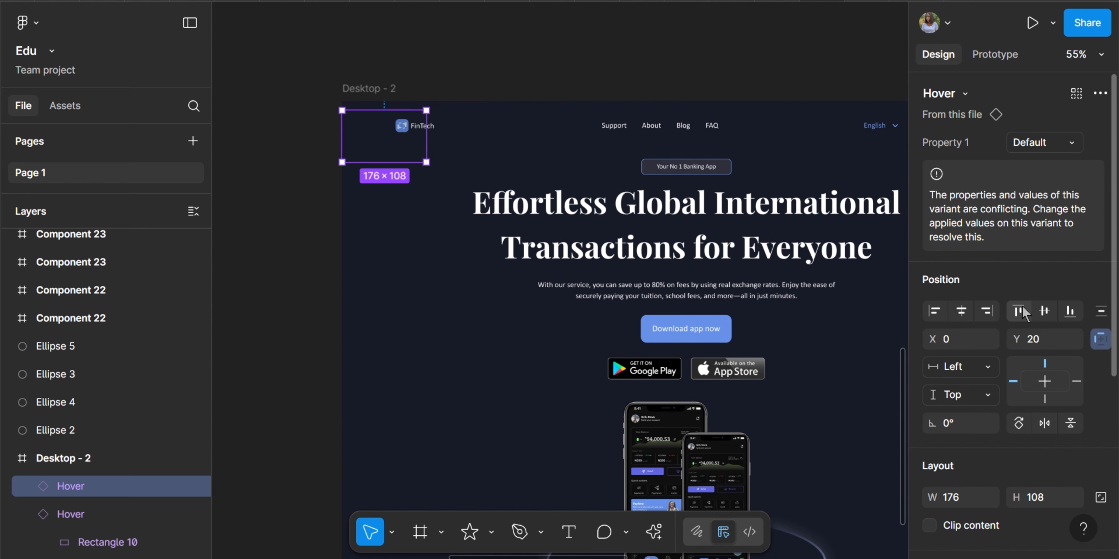
# - Align the plain Hover instance to the Desktop - 2 frame's top edge and move it to X 176, flush against the star instance
pyautogui.click(84, 515)
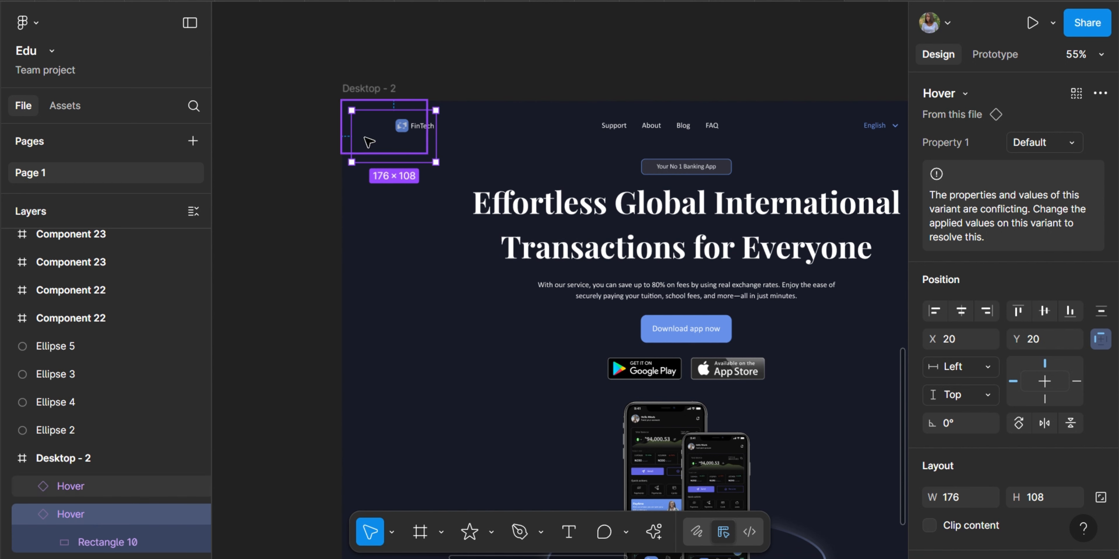
pyautogui.click(1008, 309)
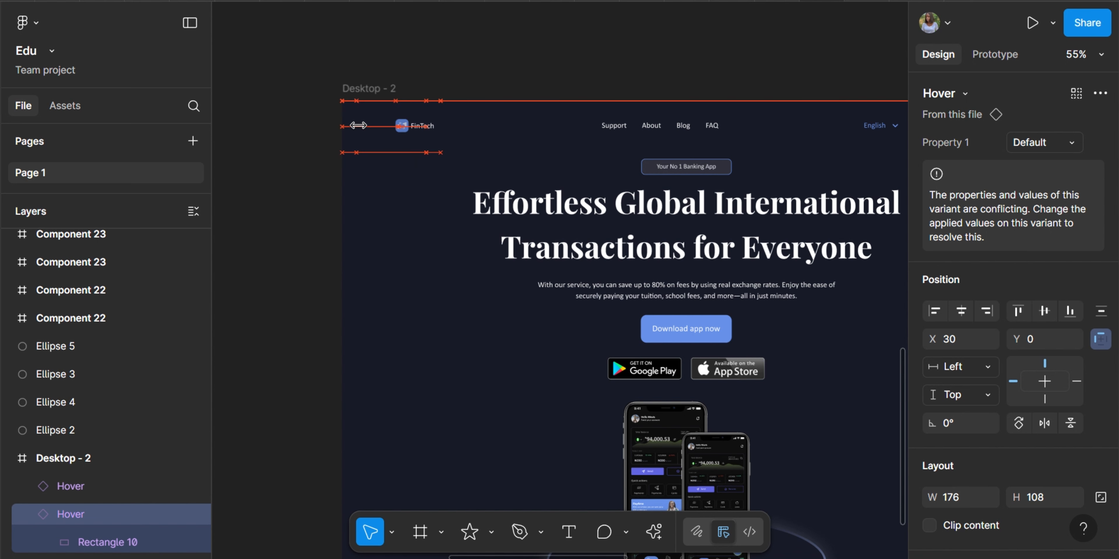
pyautogui.hotkey('shift', 'Right')
pyautogui.hotkey('shift', 'Right')
pyautogui.hotkey('shift', 'Right')
pyautogui.hotkey('shift', 'Right')
pyautogui.hotkey('shift', 'Right')
pyautogui.hotkey('shift', 'Right')
pyautogui.hotkey('shift', 'Right')
pyautogui.hotkey('shift', 'Right')
pyautogui.hotkey('shift', 'Right')
pyautogui.hotkey('shift', 'Right')
pyautogui.hotkey('shift', 'Right')
pyautogui.hotkey('shift', 'Right')
pyautogui.hotkey('shift', 'Right')
pyautogui.hotkey('shift', 'Right')
pyautogui.hotkey('shift', 'Right')
pyautogui.hotkey('shift', 'Right')
pyautogui.hotkey('shift', 'Right')
pyautogui.hotkey('shift', 'Right')
pyautogui.hotkey('shift', 'Right')
pyautogui.hotkey('shift', 'Right')
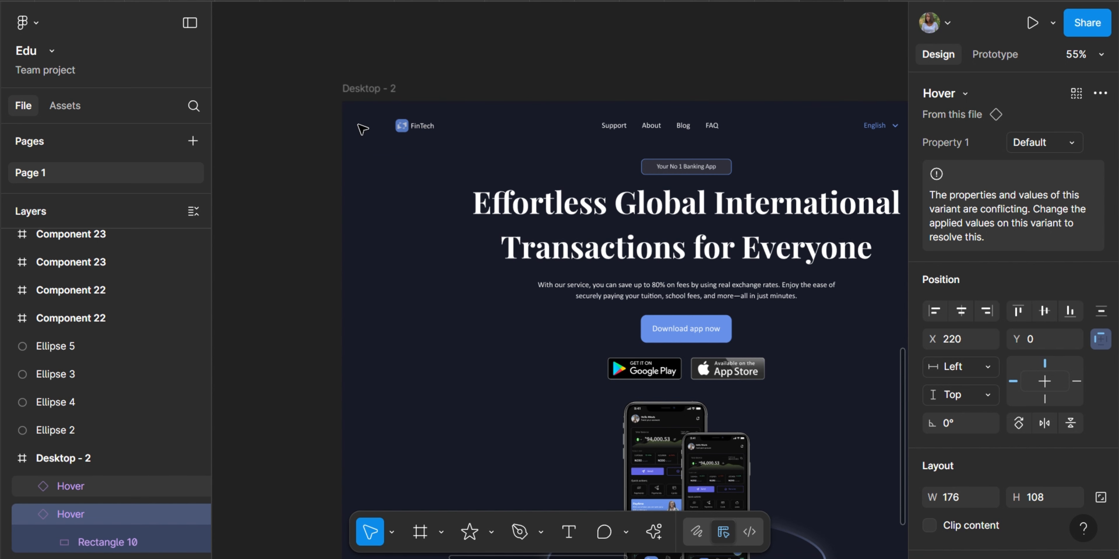
pyautogui.scroll(2, 401, 130)
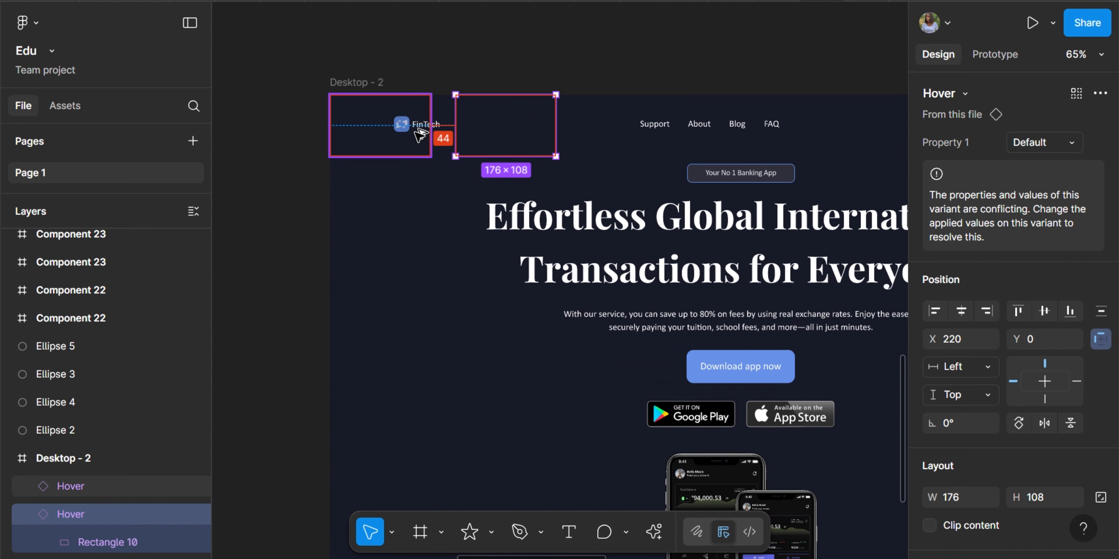
pyautogui.hotkey('shift', 'Left')
pyautogui.hotkey('shift', 'Left')
pyautogui.hotkey('shift', 'Left')
pyautogui.hotkey('shift', 'Left')
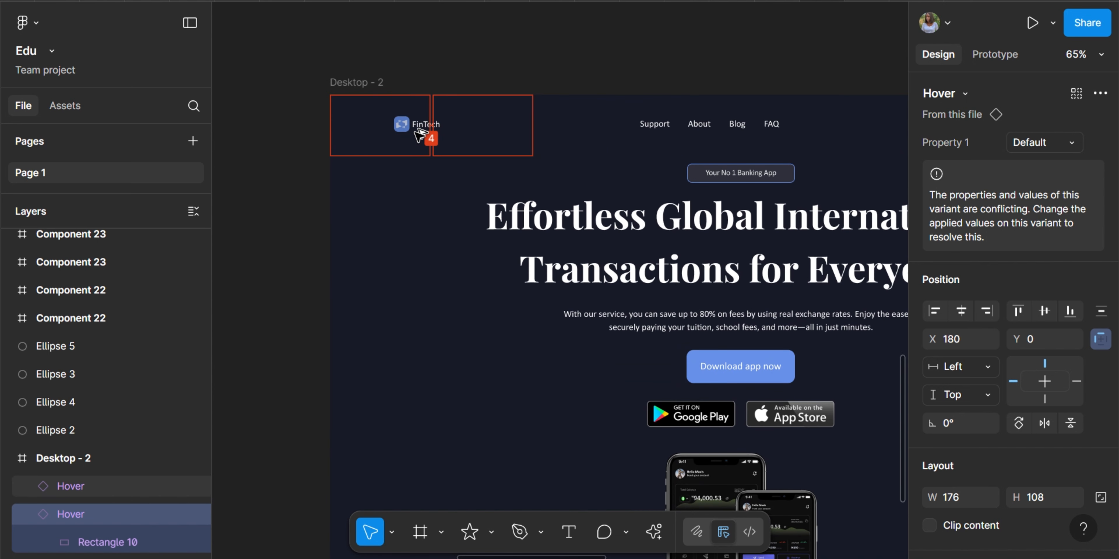
pyautogui.press('Left')
pyautogui.press('Left')
pyautogui.press('Left')
pyautogui.press('Left')
pyautogui.press('Left')
pyautogui.press('Left')
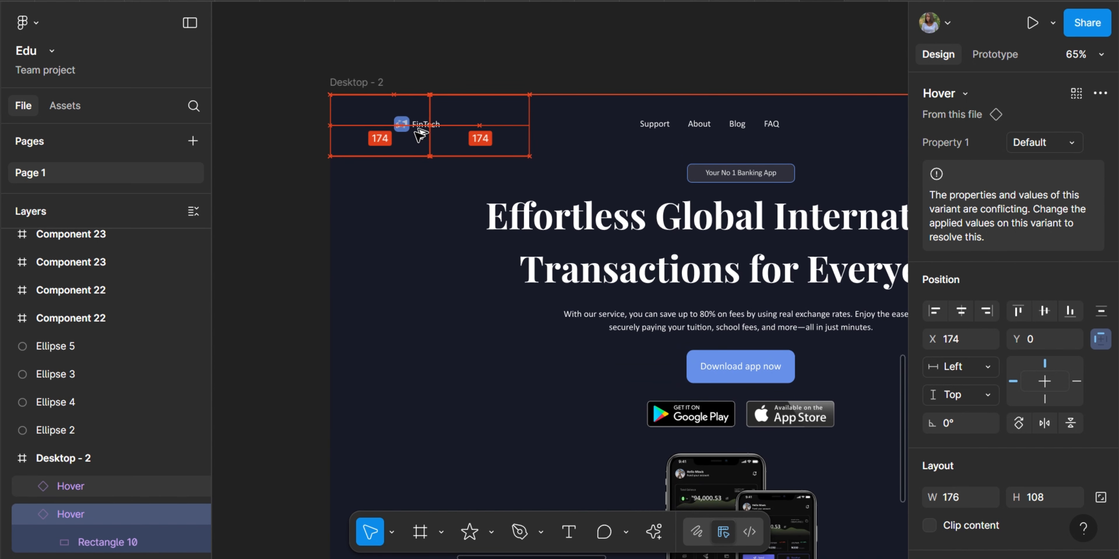
pyautogui.press('Right')
pyautogui.press('Right')
pyautogui.press('Right')
pyautogui.press('Left')
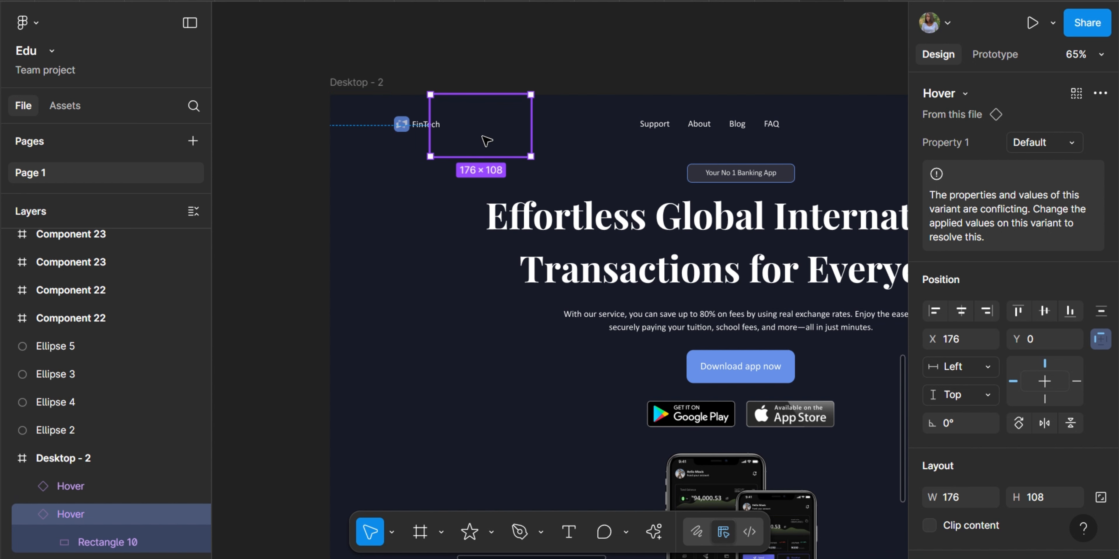
# - Wrap the two adjacent Hover instances in an auto layout frame and rename it Hover
pyautogui.keyDown('shift'); pyautogui.click(389, 152); pyautogui.keyUp('shift')
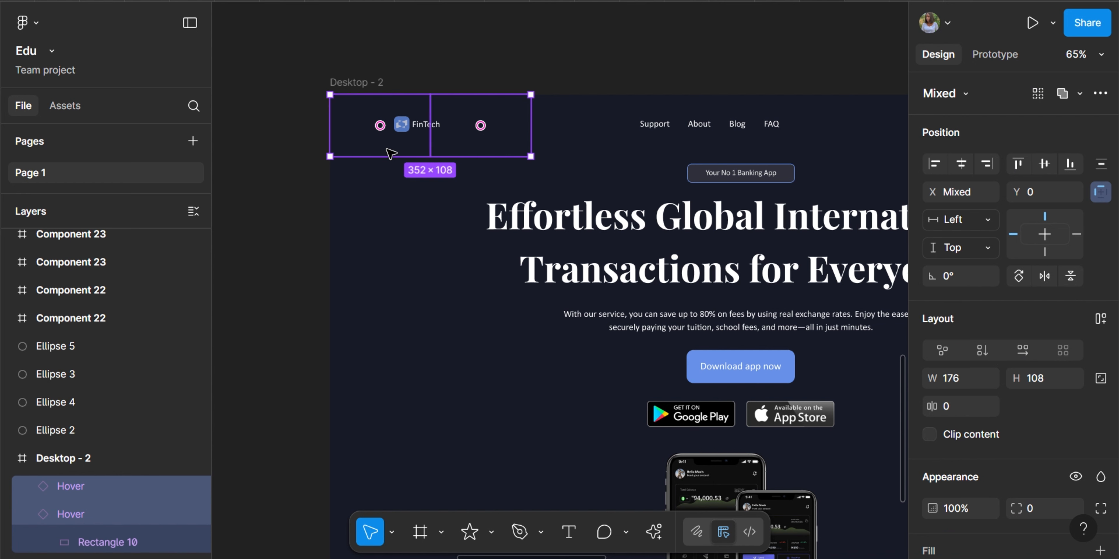
pyautogui.hotkey('shift', 'a')
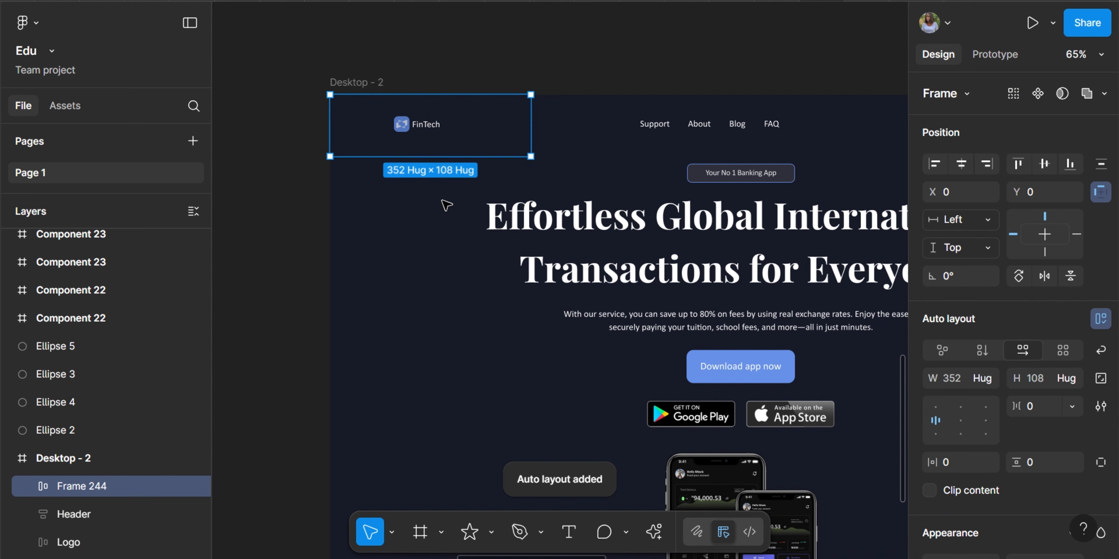
pyautogui.hotkey('ctrl', 'r')
pyautogui.write('Ho')
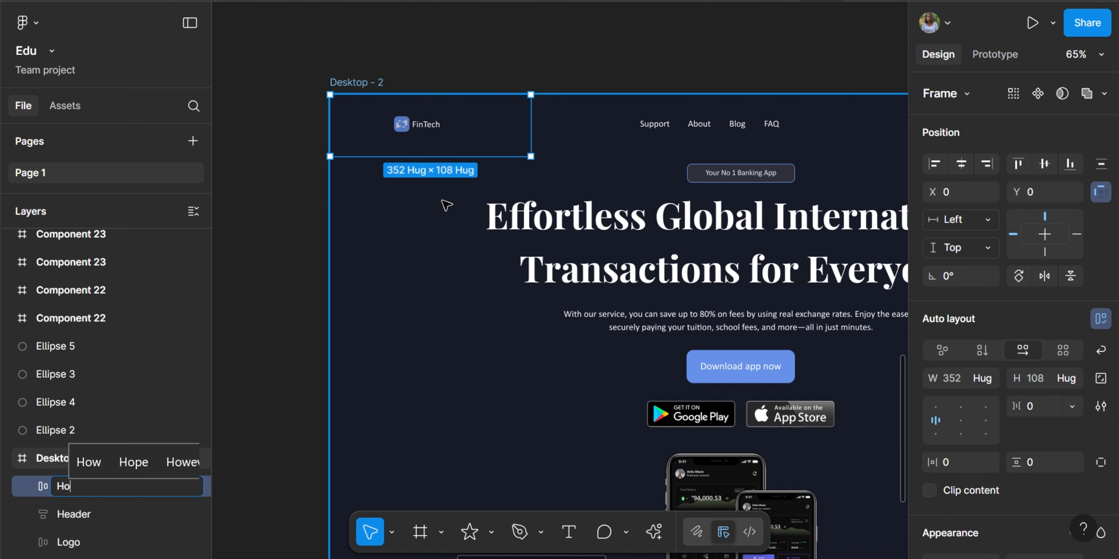
pyautogui.write('ver')
pyautogui.press('Return')
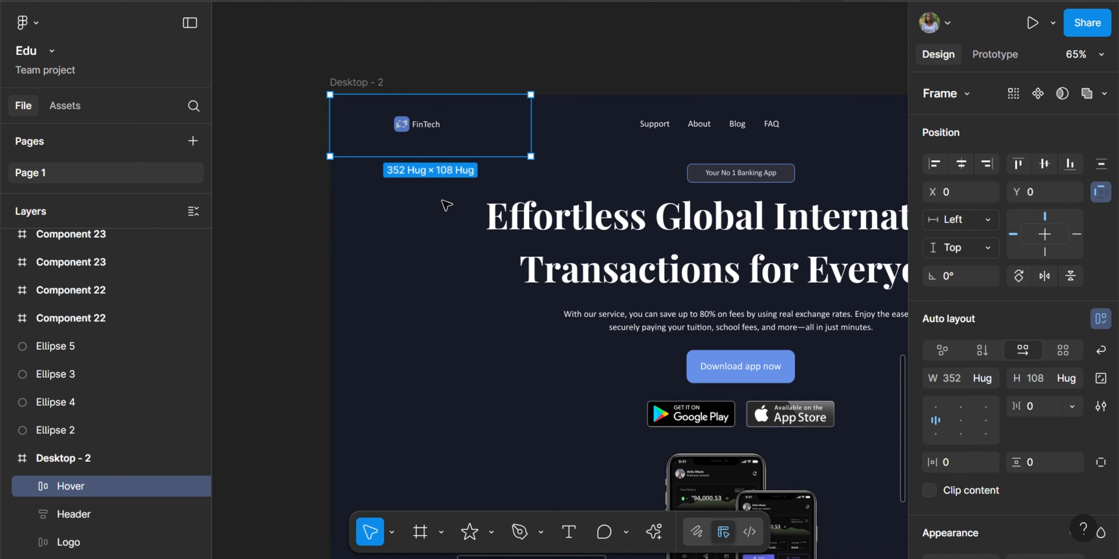
pyautogui.rightClick(442, 201)
pyautogui.click(395, 132)
pyautogui.click(394, 131)
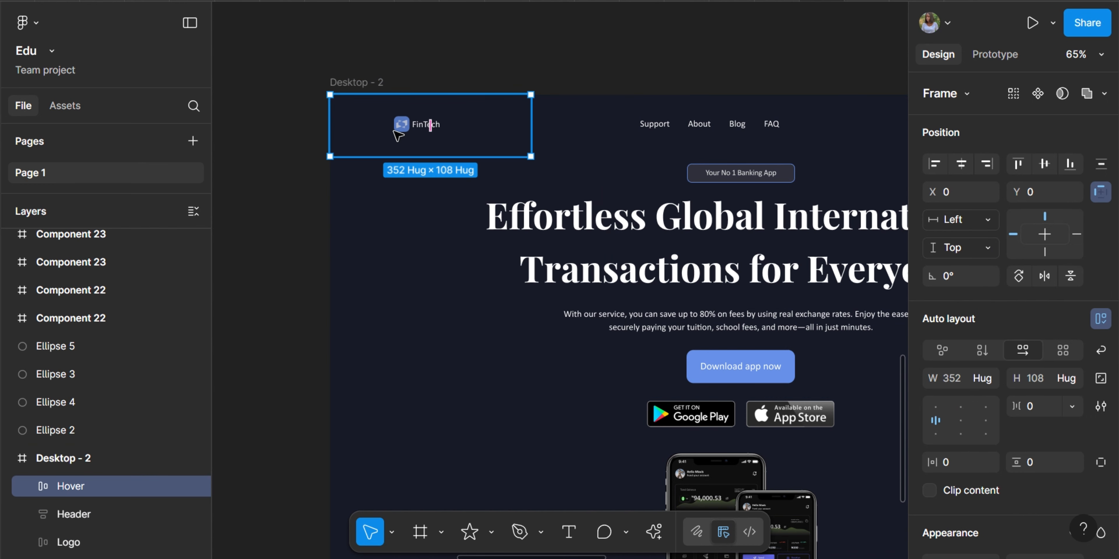
# - Send the Hover frame behind the Desktop - 2 content and duplicate its two instances repeatedly into a row 1408 wide
pyautogui.rightClick(396, 133)
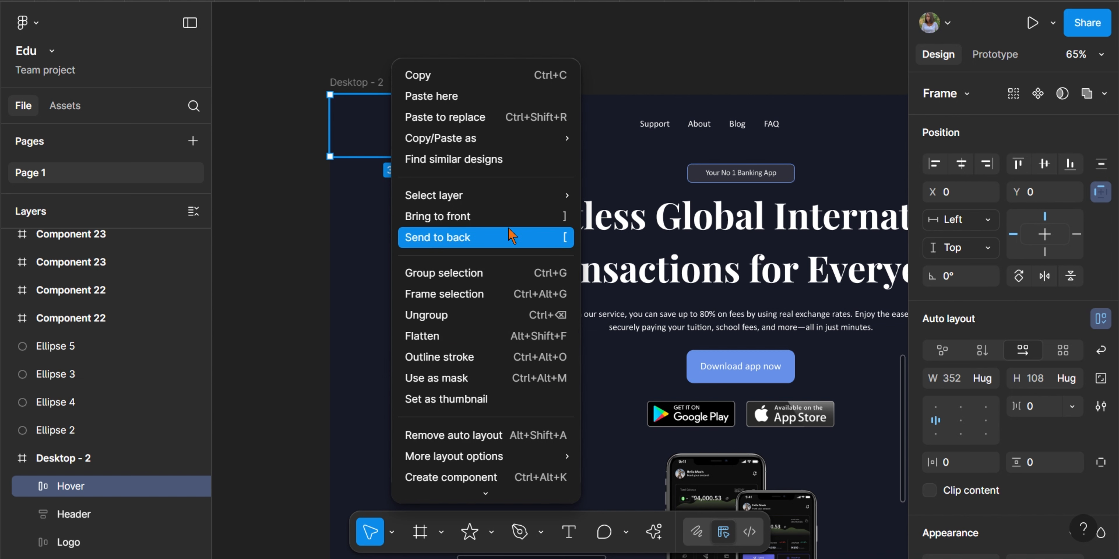
pyautogui.click(513, 236)
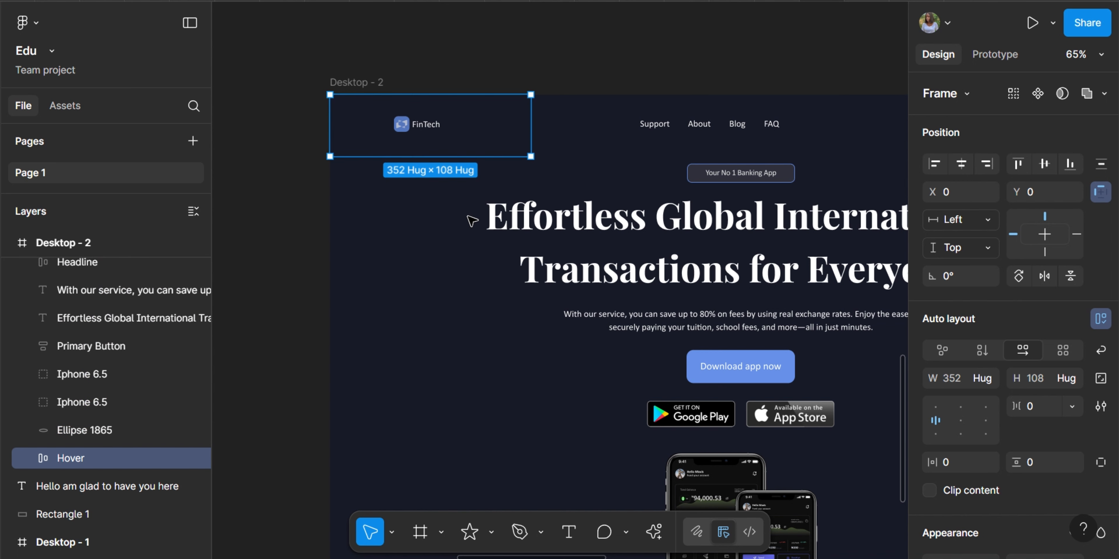
pyautogui.press('Return')
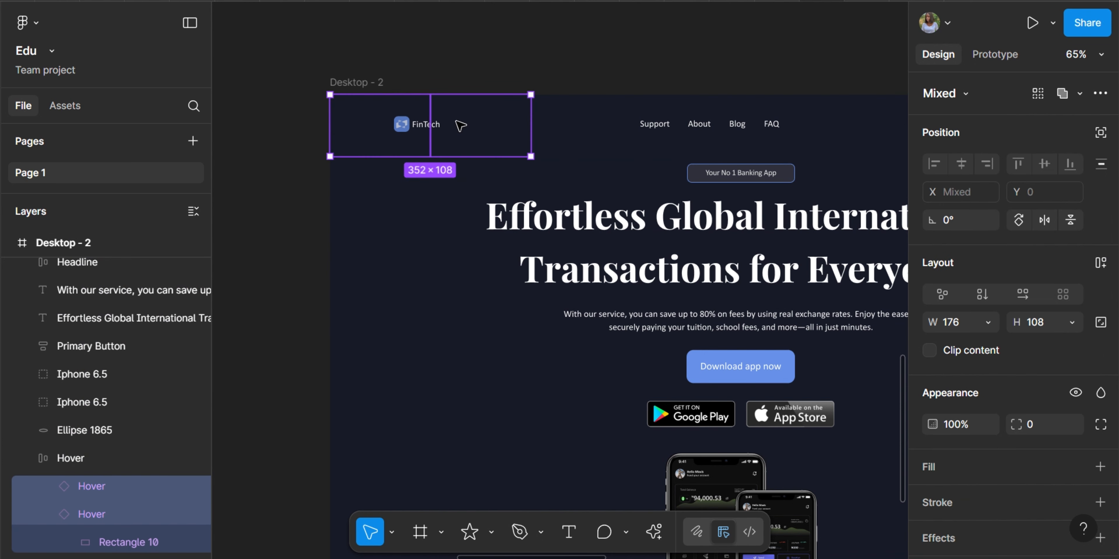
pyautogui.hotkey('ctrl', 'd')
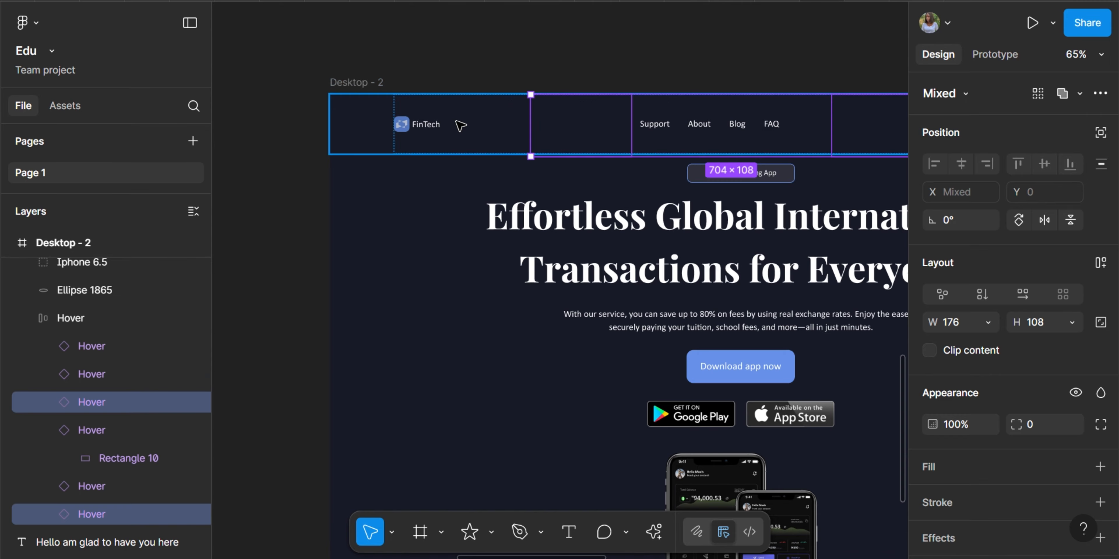
pyautogui.hscroll(6, 461, 125)
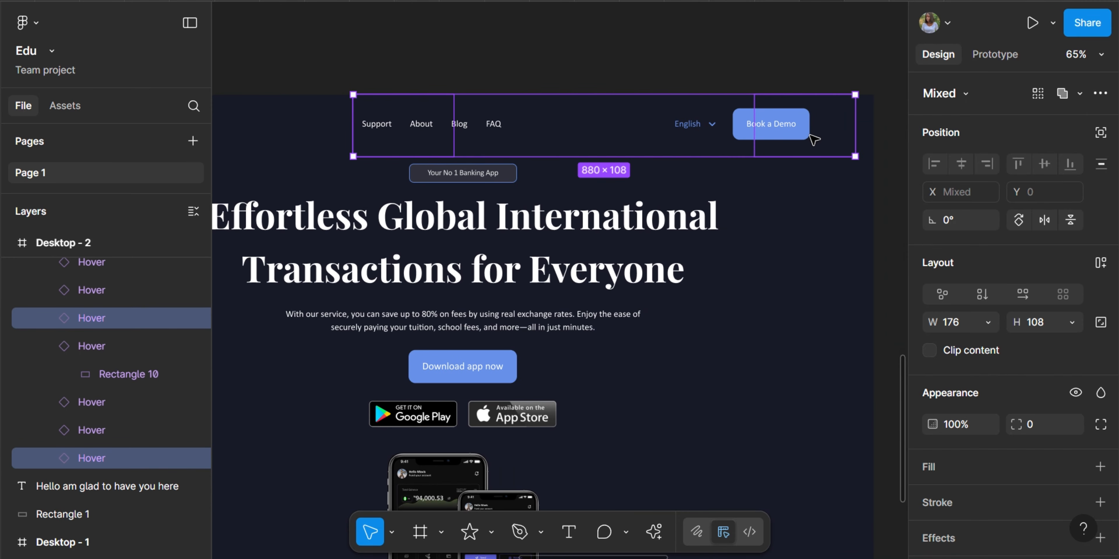
pyautogui.hscroll(-2, 603, 73)
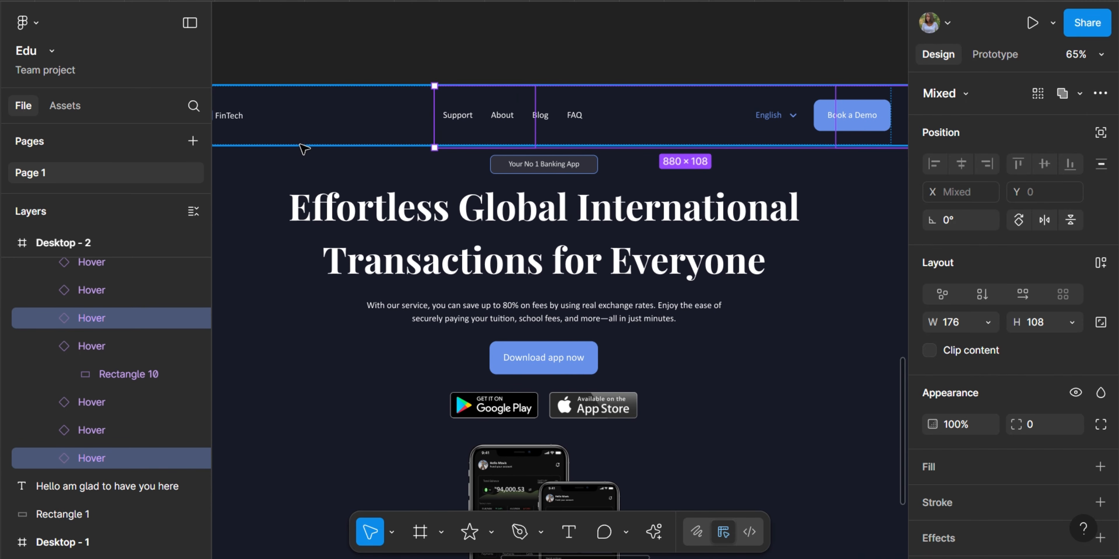
# - Duplicate the Hover row downward to cover the full height of the Desktop - 2 frame, with the last row at Y 1133
pyautogui.click(300, 144)
pyautogui.hscroll(-2, 299, 144)
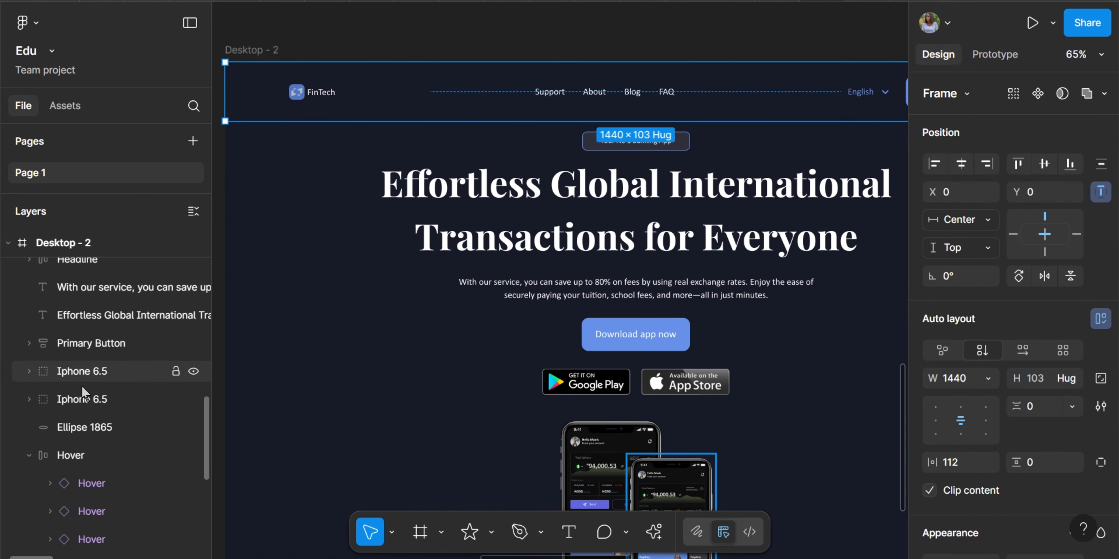
pyautogui.scroll(-5, 539, 127)
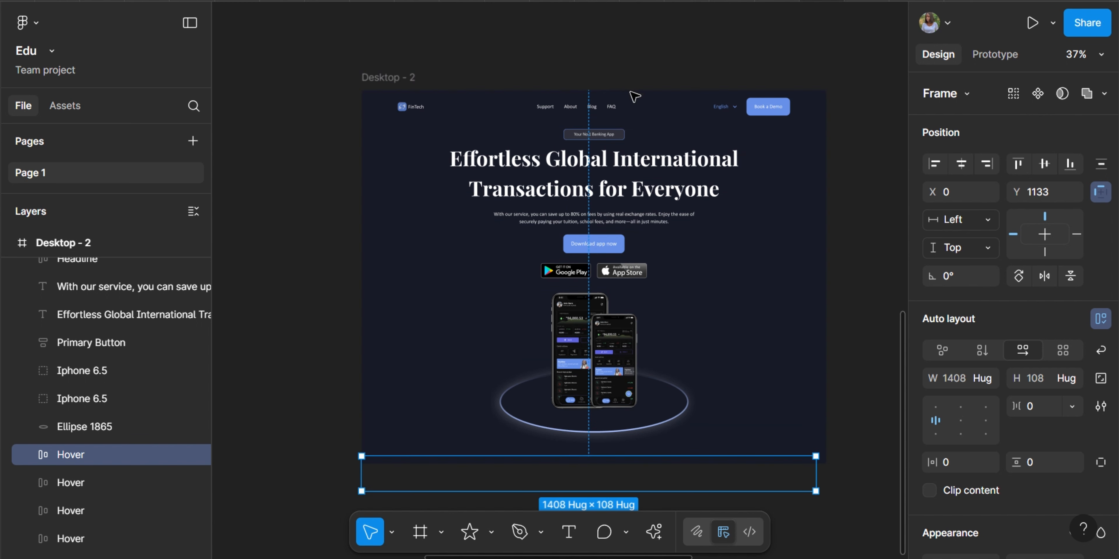
# - Preview the Desktop - 2 frame as a prototype and check the glow and star hover effects over the whole page
pyautogui.click(395, 80)
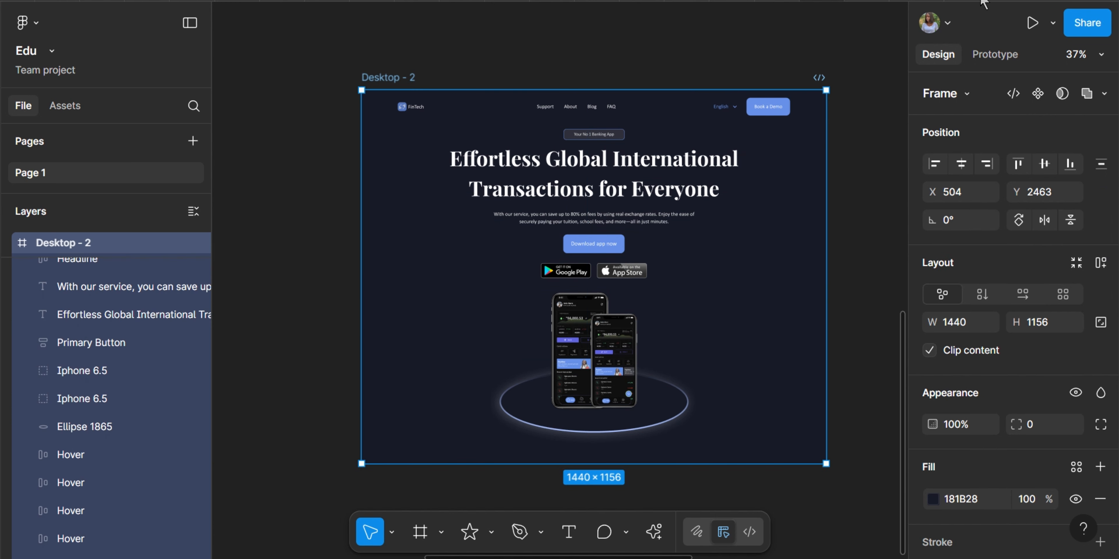
pyautogui.click(1038, 31)
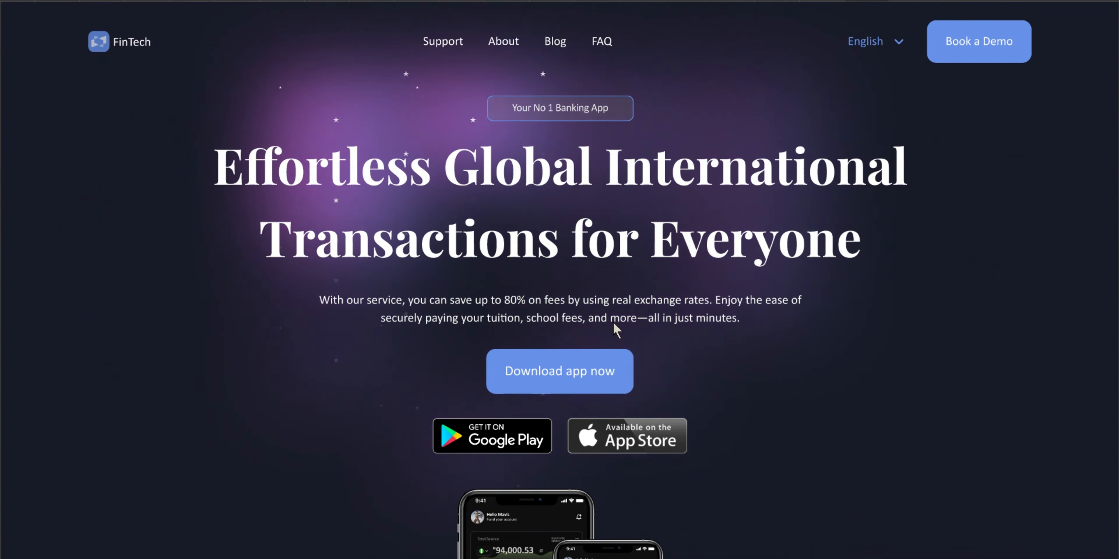
pyautogui.scroll(-2, 813, 309)
pyautogui.scroll(-4, 826, 297)
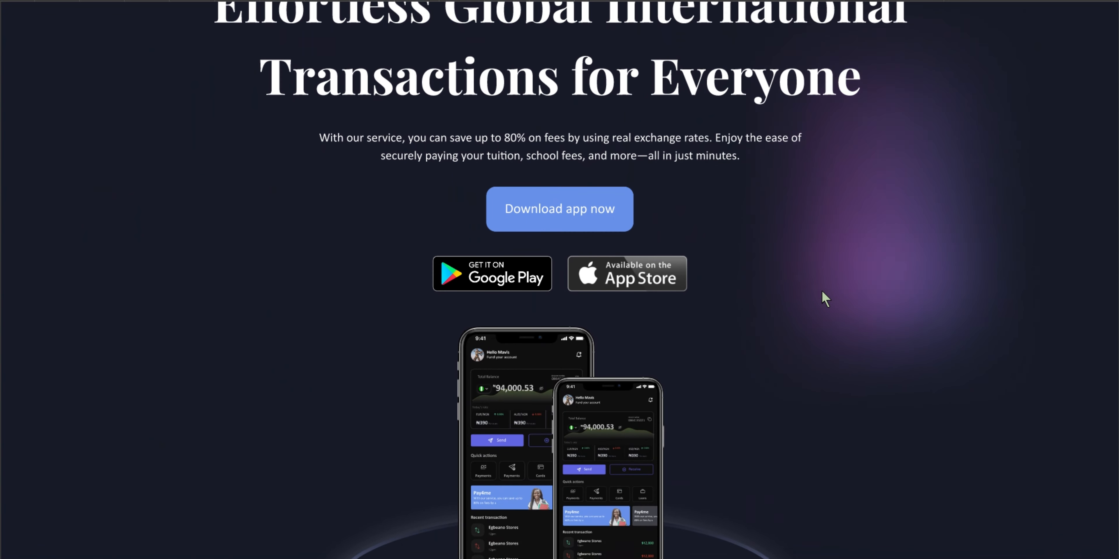
pyautogui.scroll(-3, 347, 415)
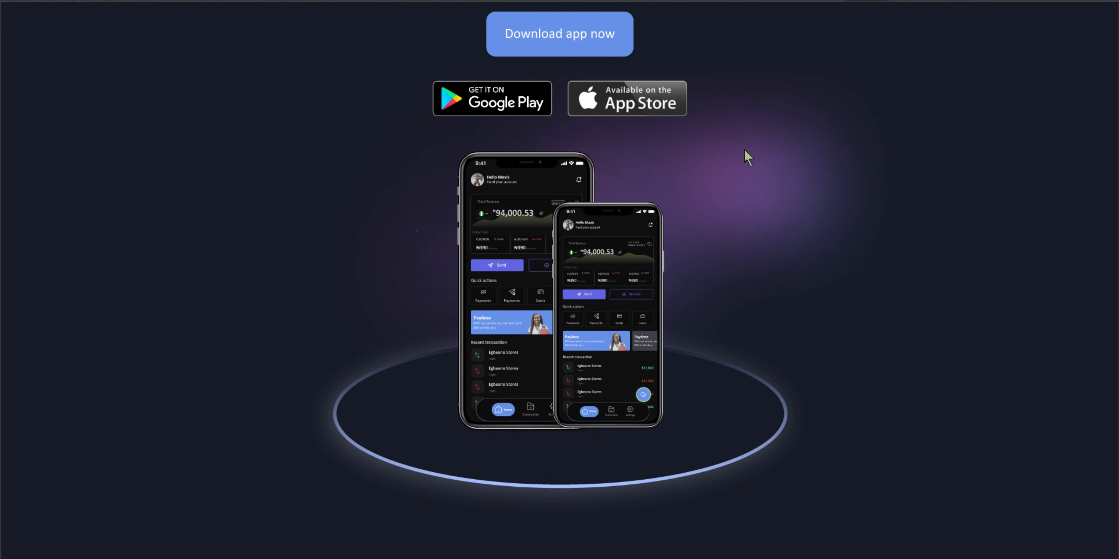
pyautogui.scroll(3, 747, 156)
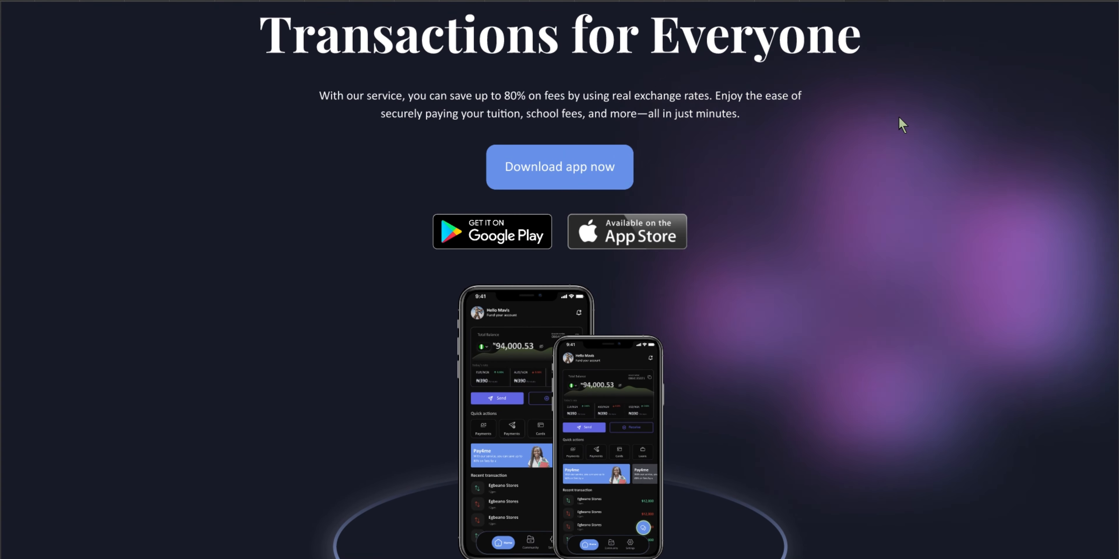
pyautogui.scroll(4, 898, 206)
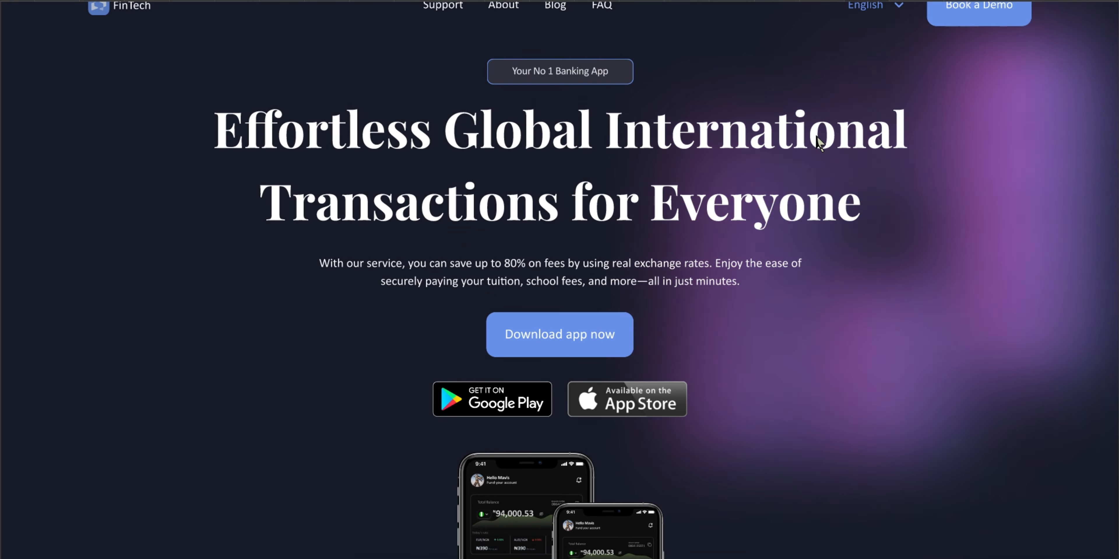